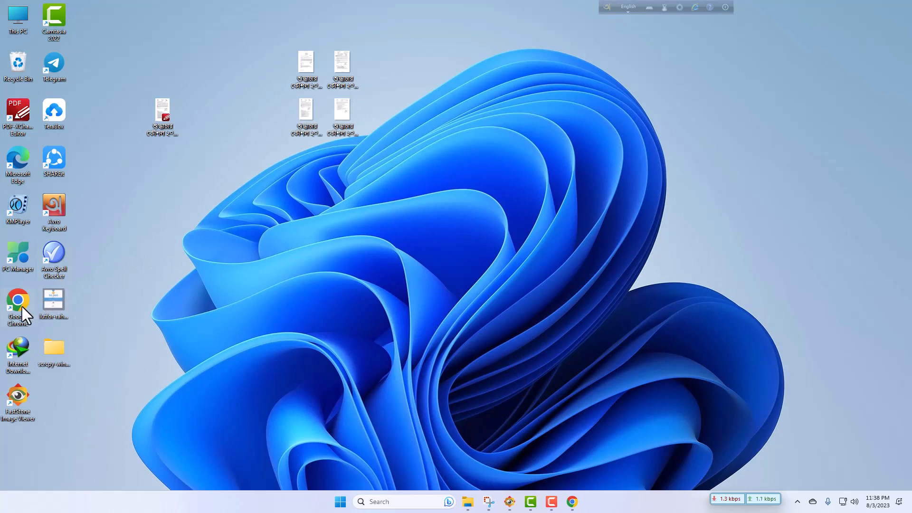
Step: Launch Google Chrome in a maximized window and go to canva.com
double_click(18, 304)
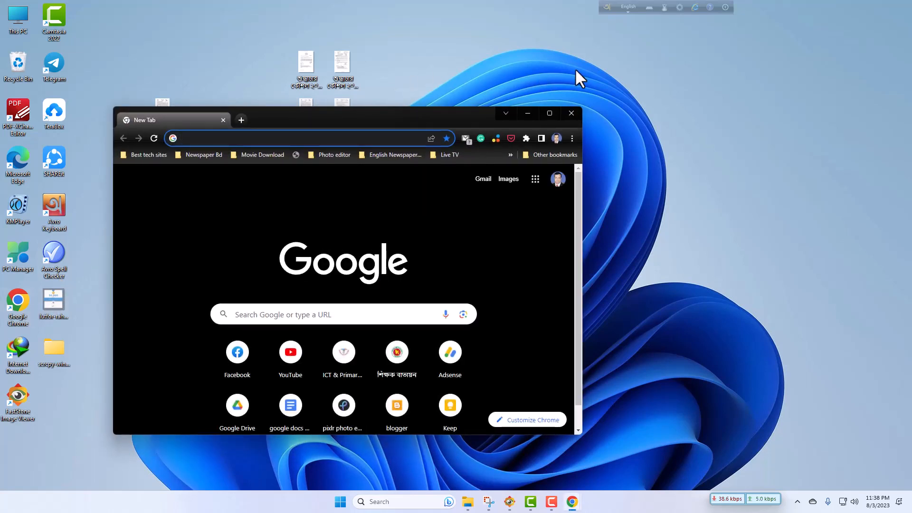
click(549, 113)
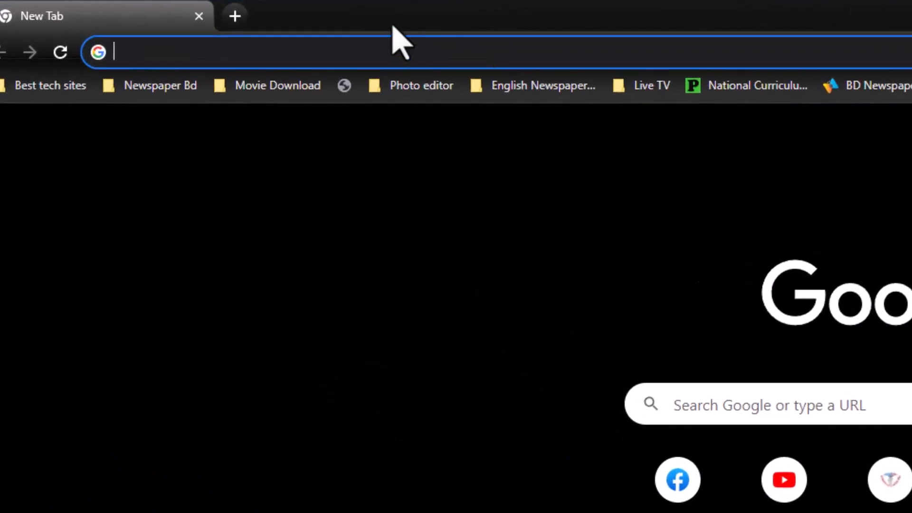
click(297, 59)
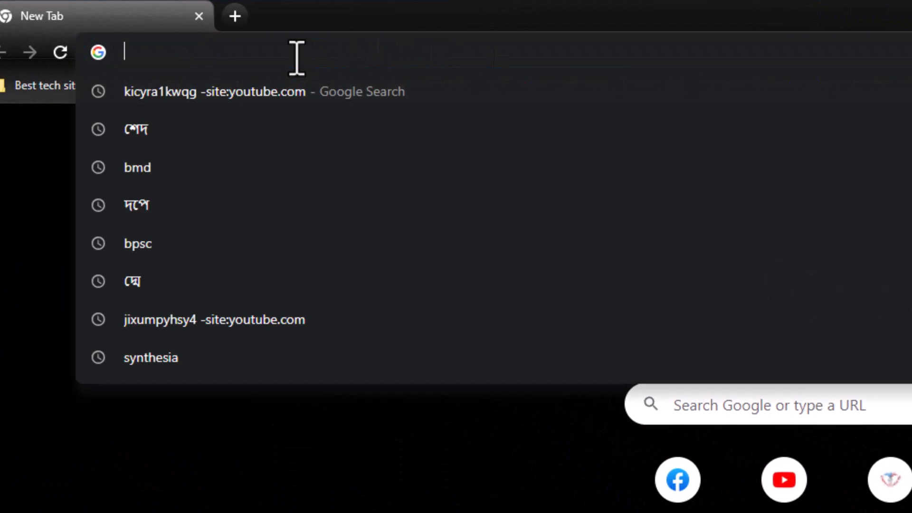
text(canv)
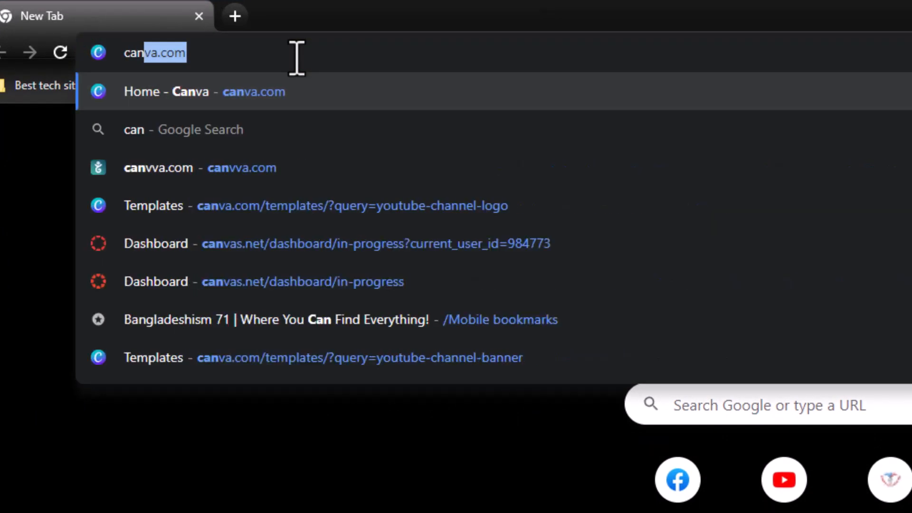
text(a)
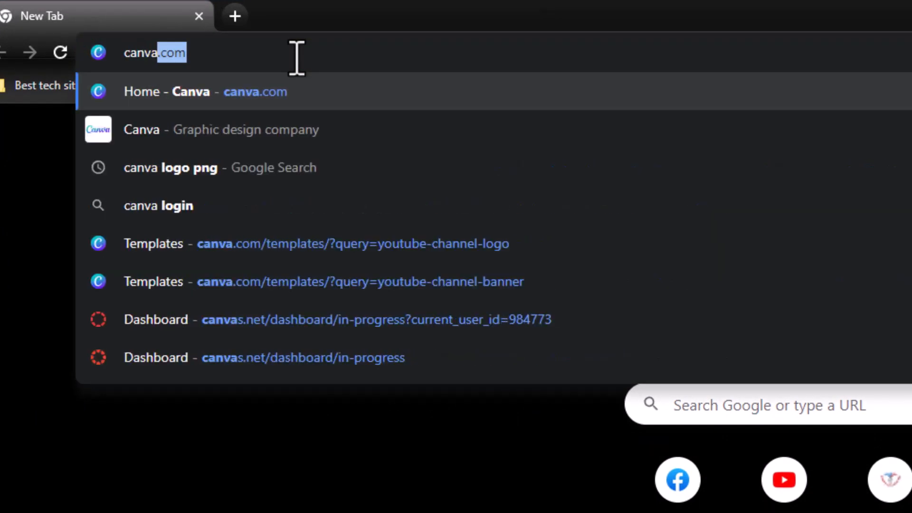
key(Return)
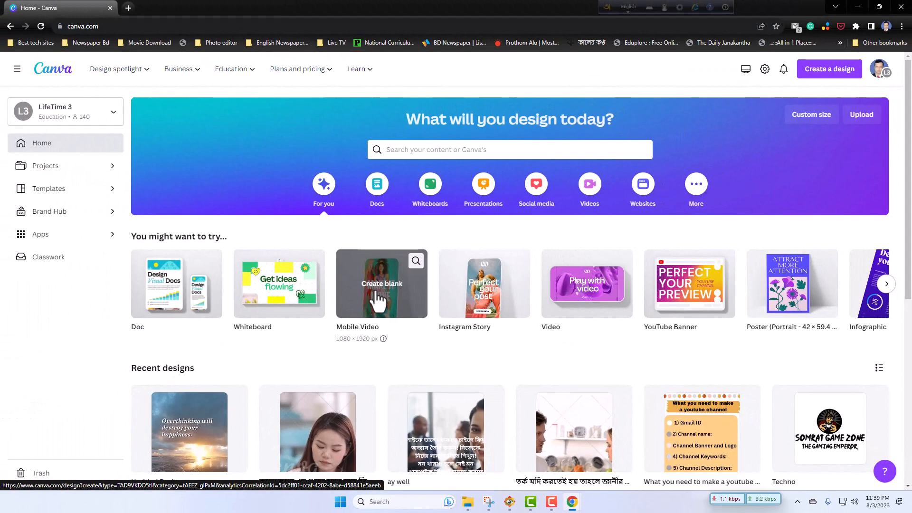
Step: Search Canva's templates for "mobile video"
click(412, 149)
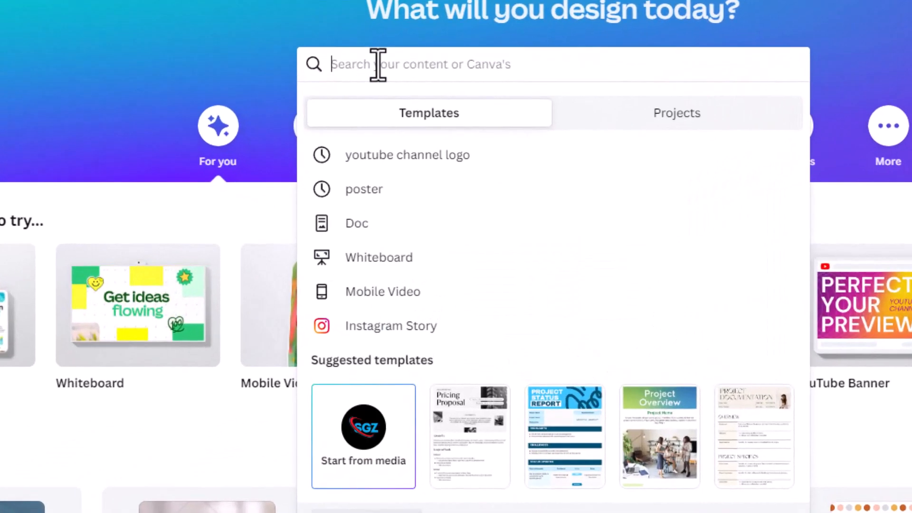
text(mo)
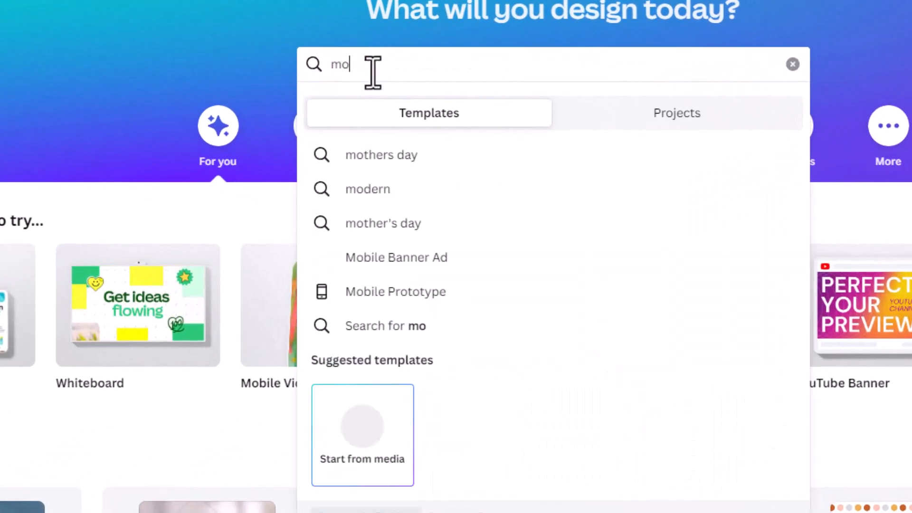
text(bile vi)
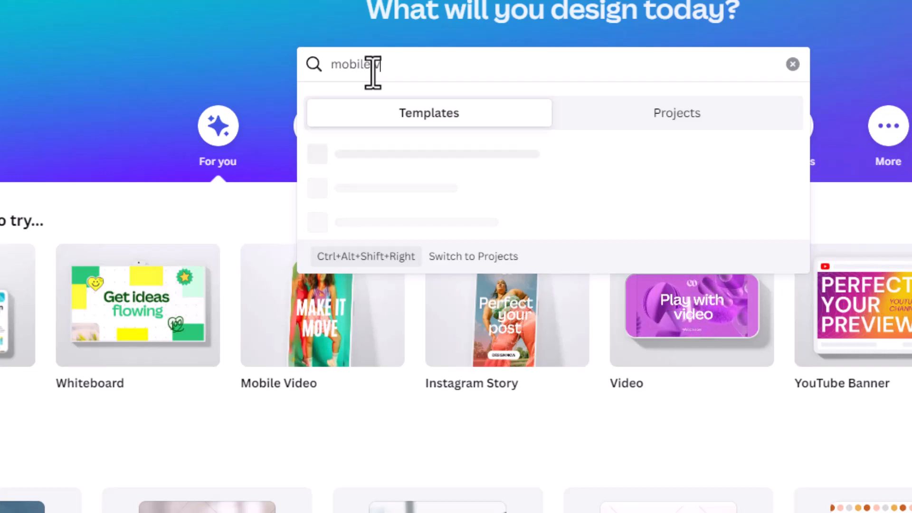
text(deo)
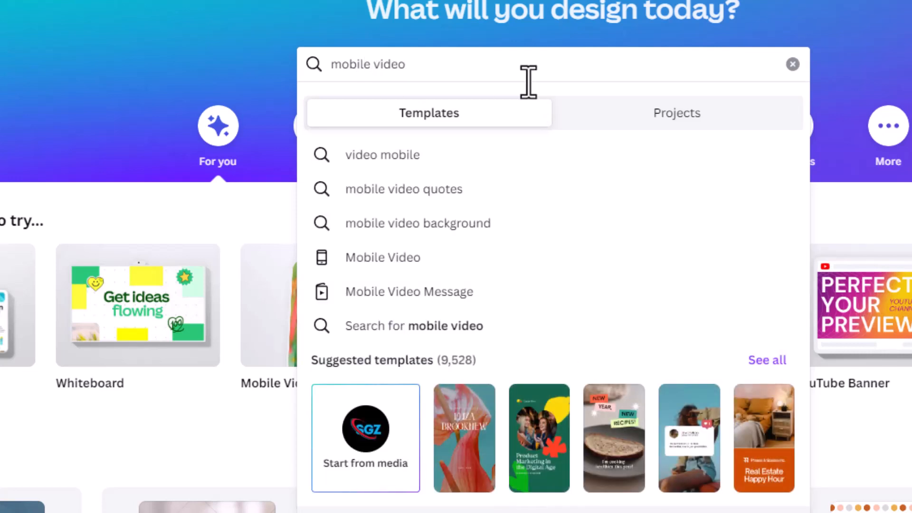
key(Return)
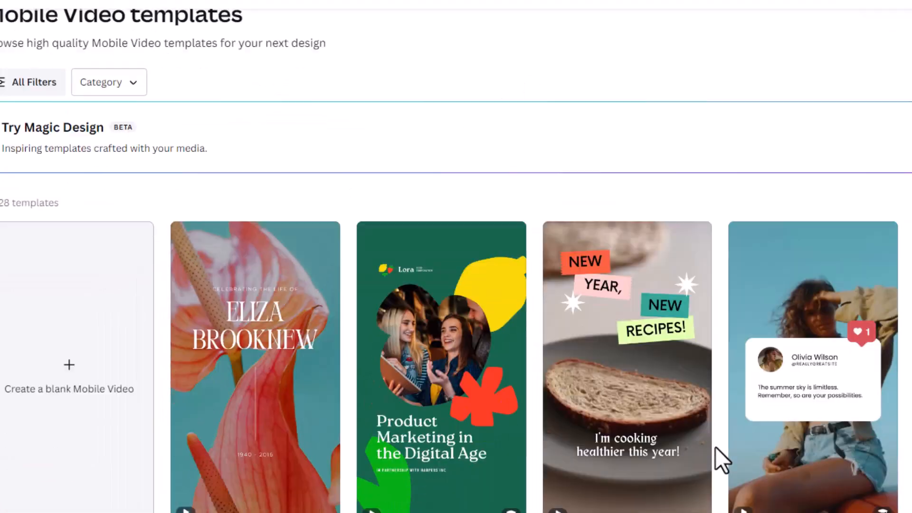
Step: Look through the Mobile Video template results for available designs
scroll(779, 511, down, 6)
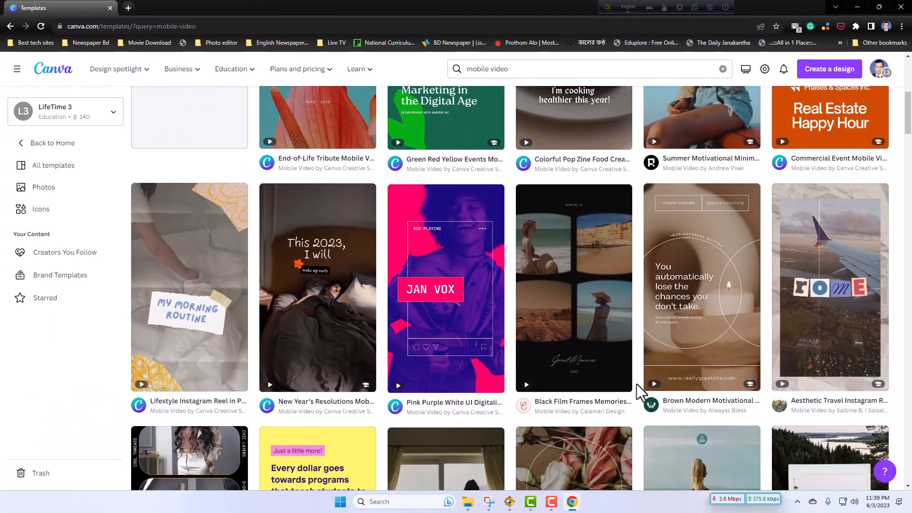
scroll(636, 384, down, 10)
scroll(637, 384, up, 4)
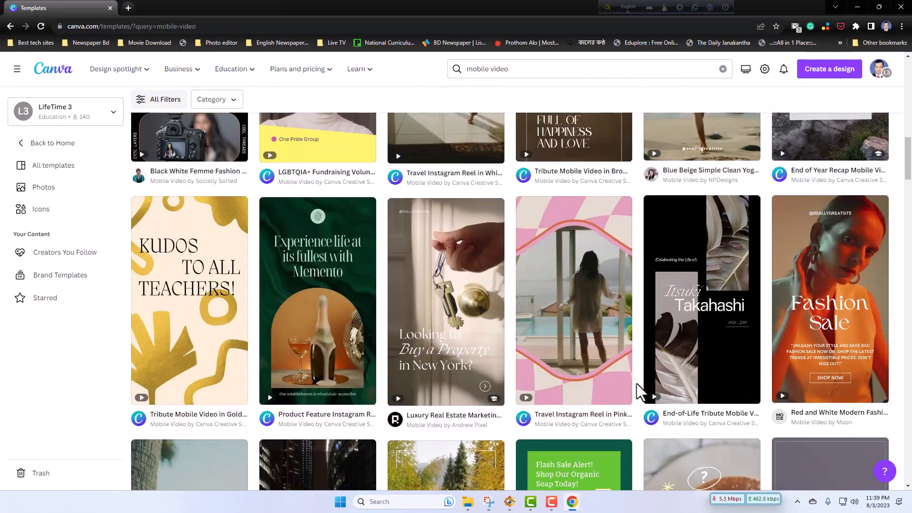
scroll(637, 383, up, 13)
scroll(636, 383, down, 5)
scroll(637, 383, down, 15)
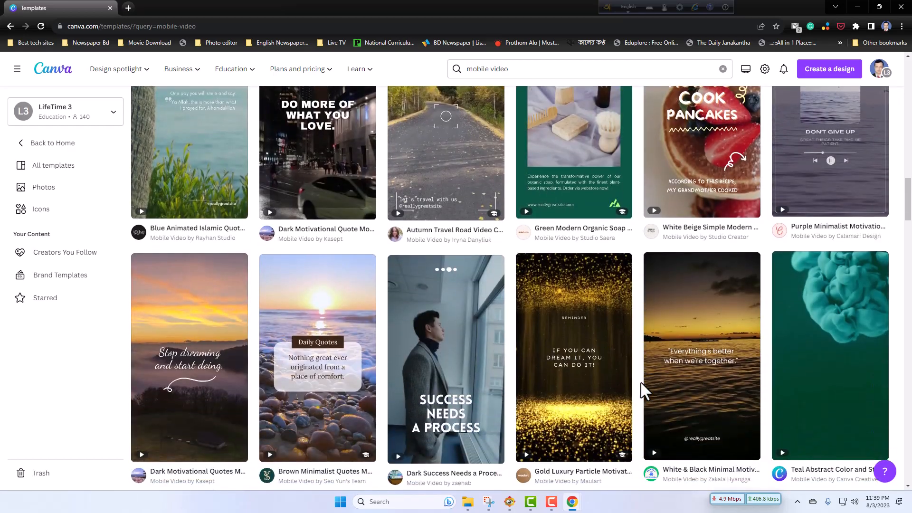
scroll(642, 390, down, 5)
scroll(645, 390, down, 4)
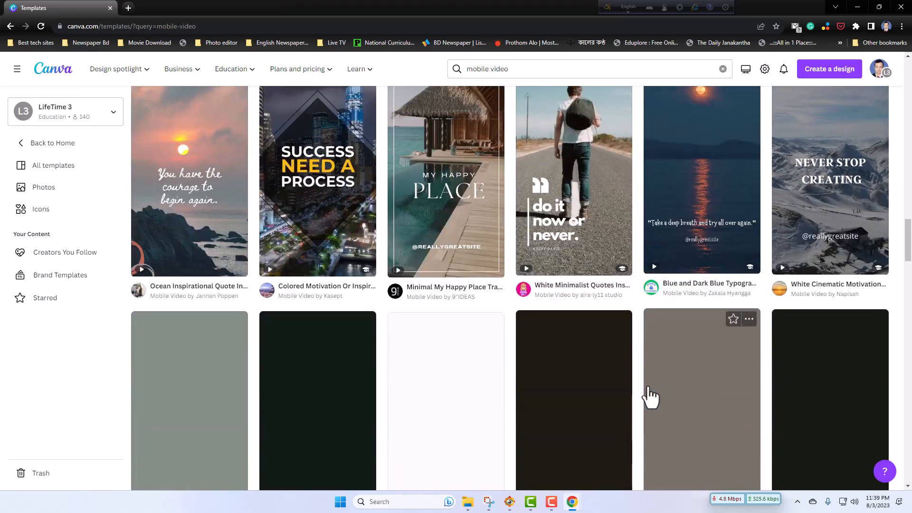
scroll(649, 380, up, 6)
scroll(650, 380, down, 6)
scroll(649, 380, up, 6)
scroll(650, 380, up, 15)
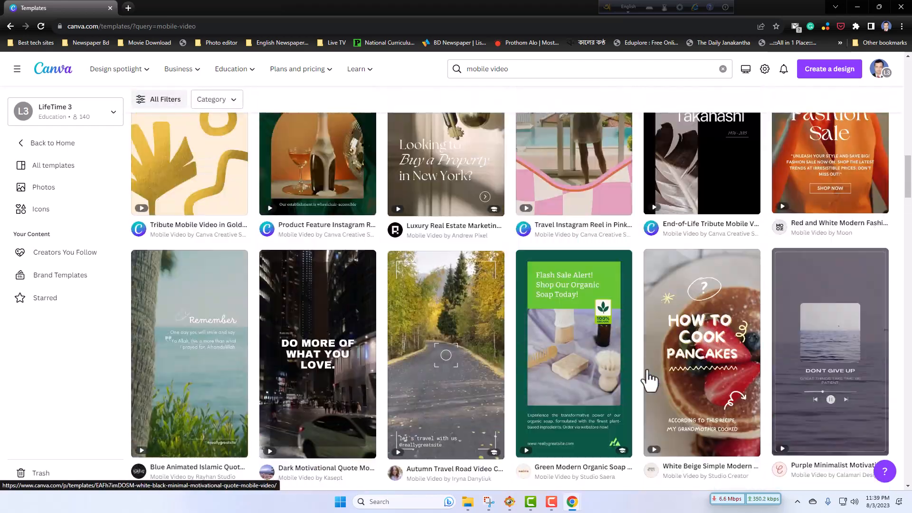
Step: Create a blank Mobile Video design from the template results
scroll(647, 368, up, 2)
scroll(309, 390, down, 2)
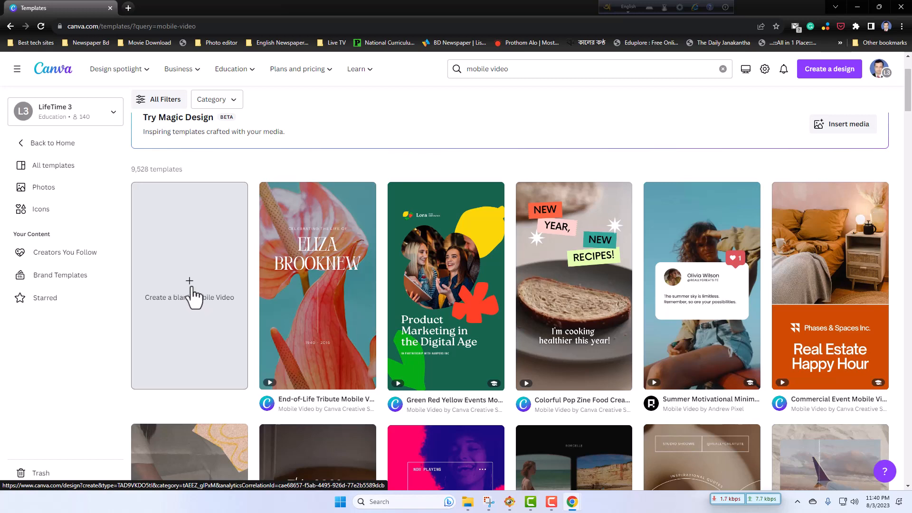
click(191, 285)
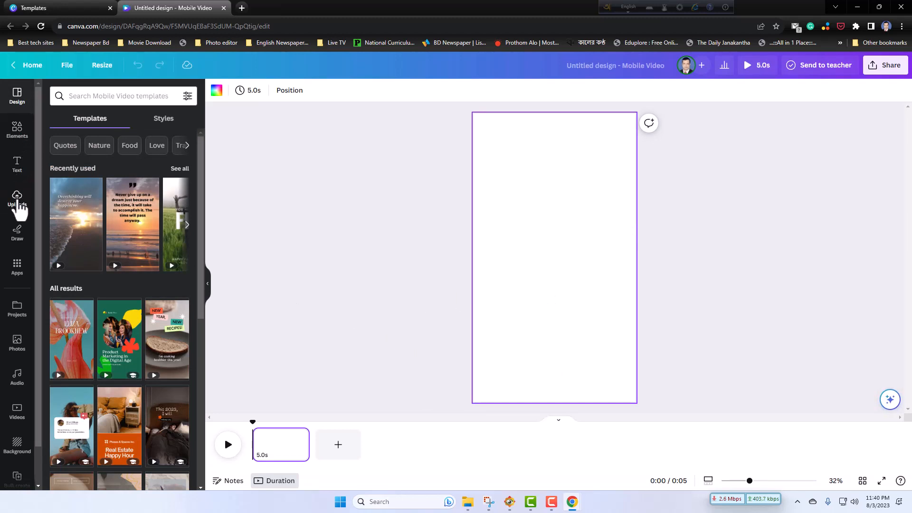
Step: Examine the editor's Mobile Video templates, their categories, and the available styles and colour palettes
scroll(122, 346, down, 10)
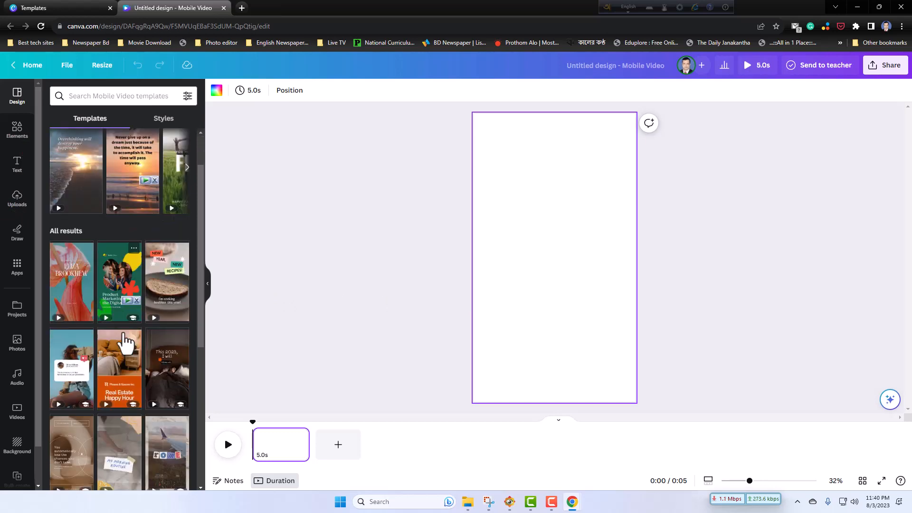
scroll(143, 363, up, 10)
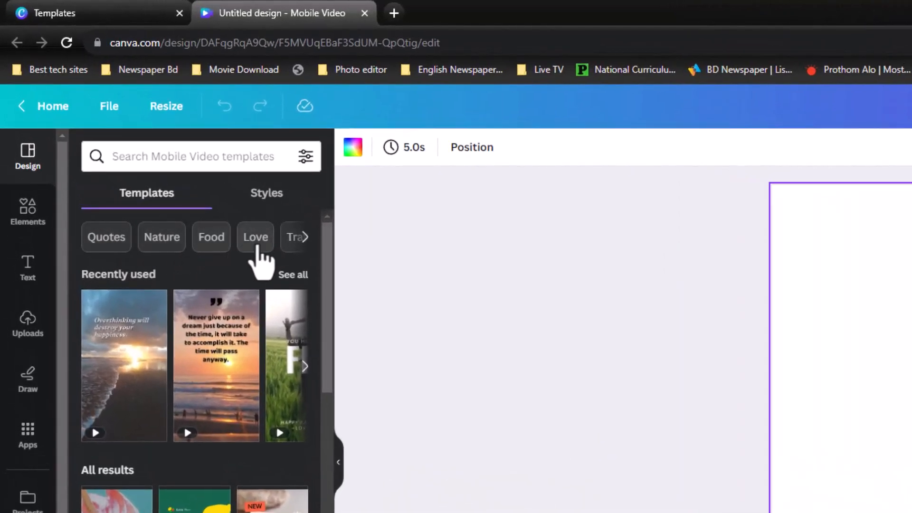
click(304, 240)
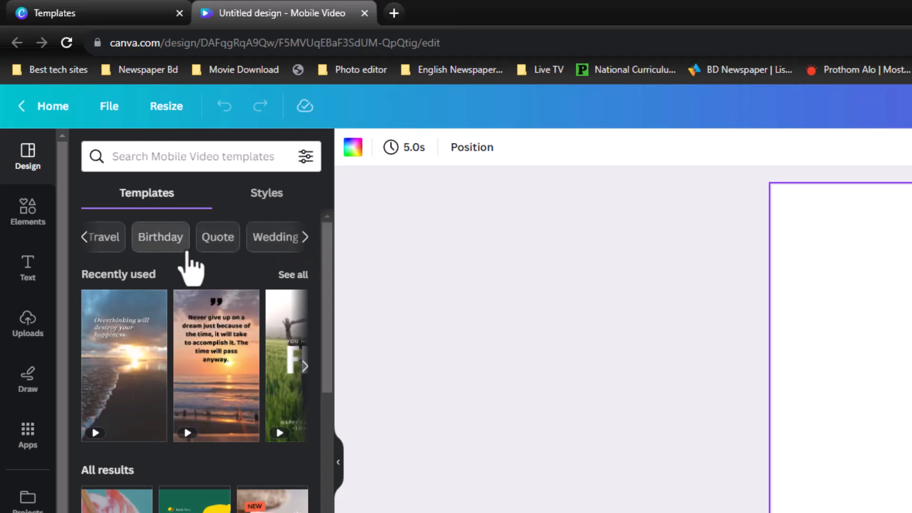
click(266, 200)
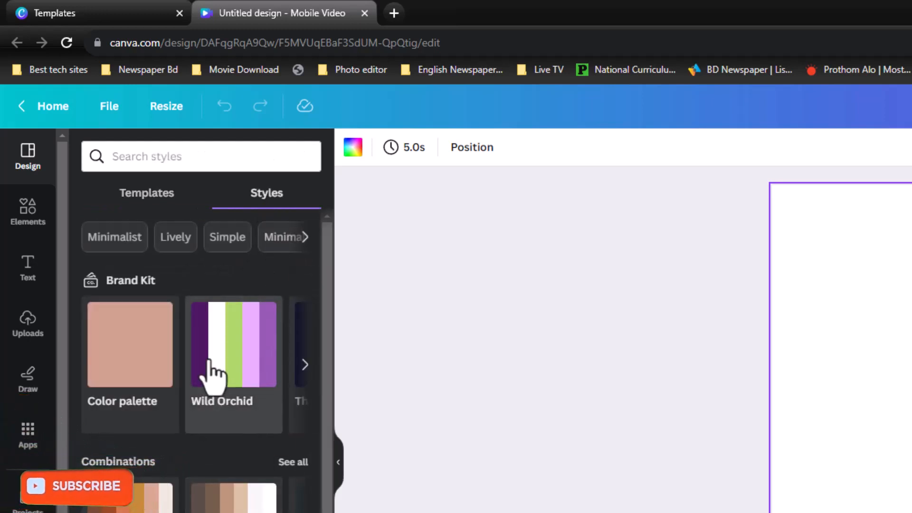
scroll(214, 373, down, 5)
scroll(230, 493, up, 5)
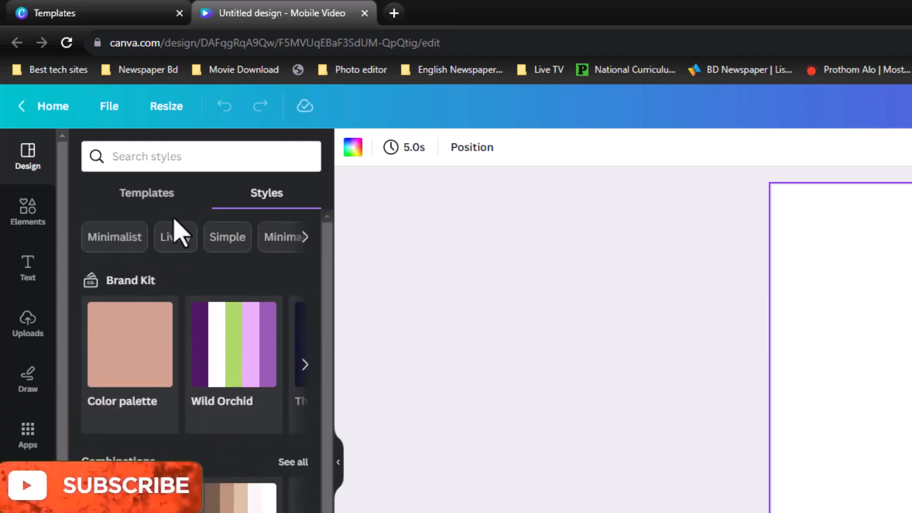
click(159, 198)
scroll(200, 428, down, 10)
scroll(195, 361, up, 10)
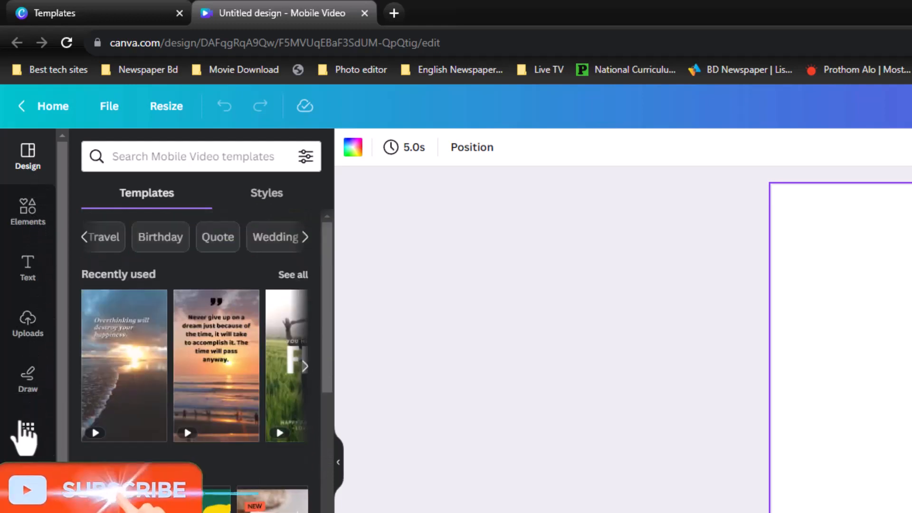
Step: Start uploading files from the computer and find the SHAREit folder in Downloads
click(29, 323)
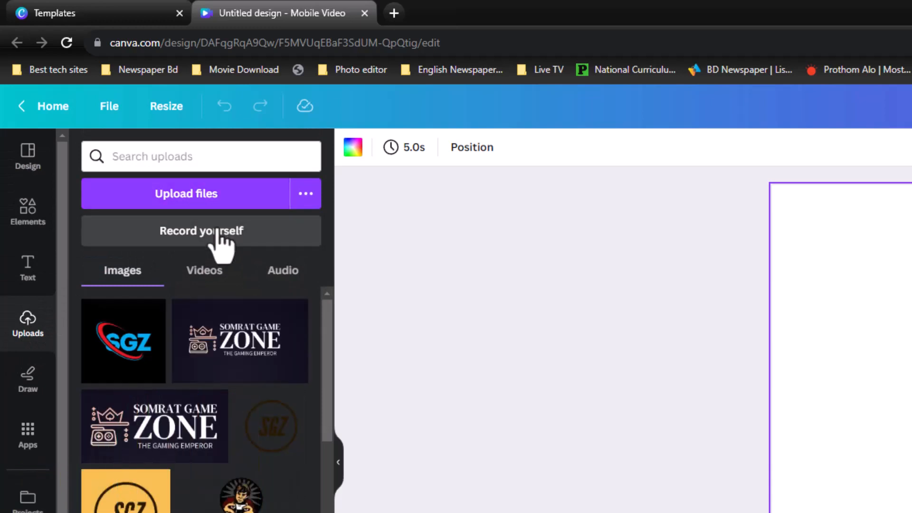
click(206, 199)
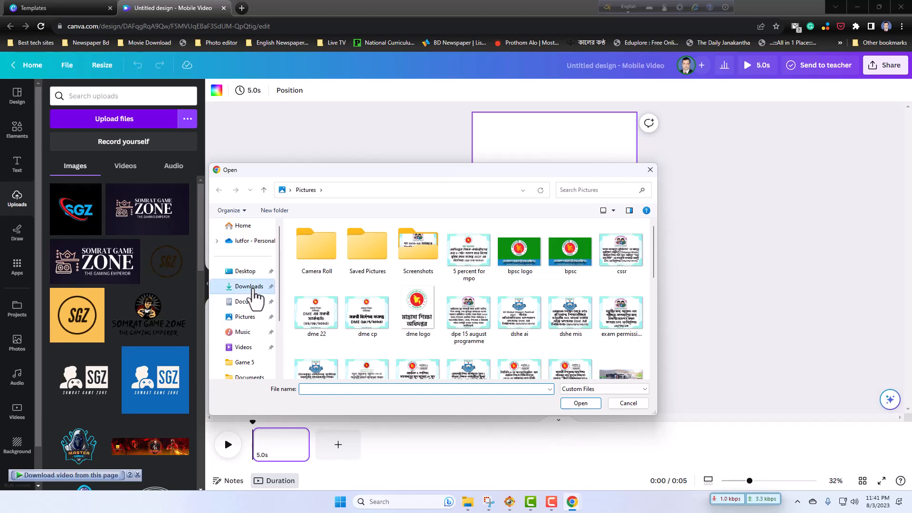
click(255, 287)
scroll(468, 302, down, 10)
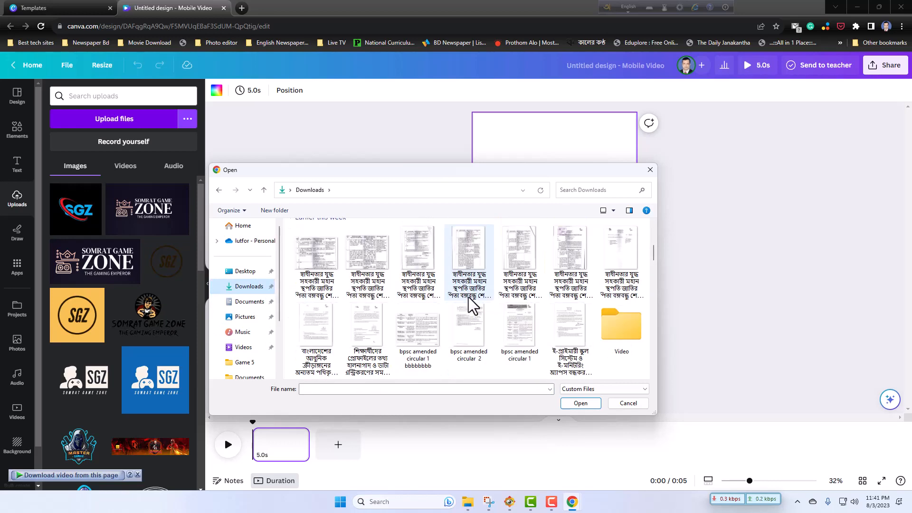
scroll(471, 305, down, 2)
scroll(473, 306, up, 2)
scroll(475, 307, down, 2)
scroll(475, 307, down, 8)
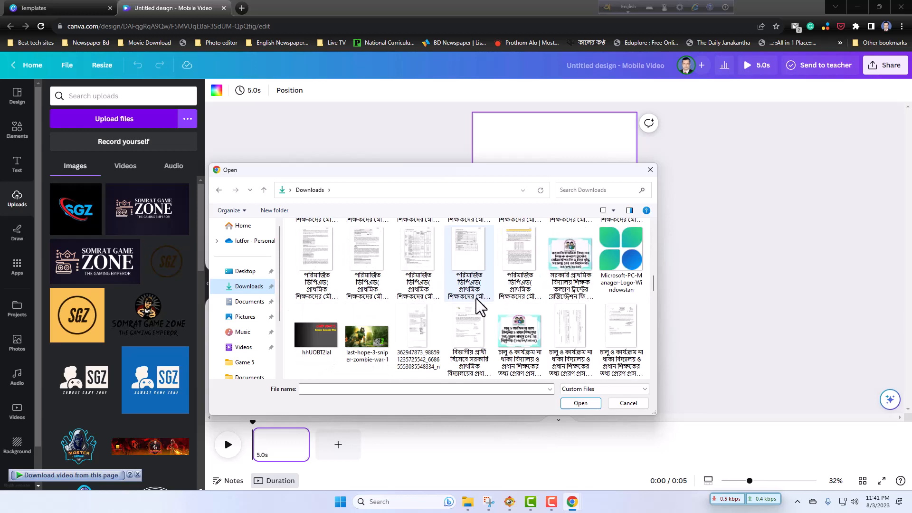
scroll(481, 308, down, 10)
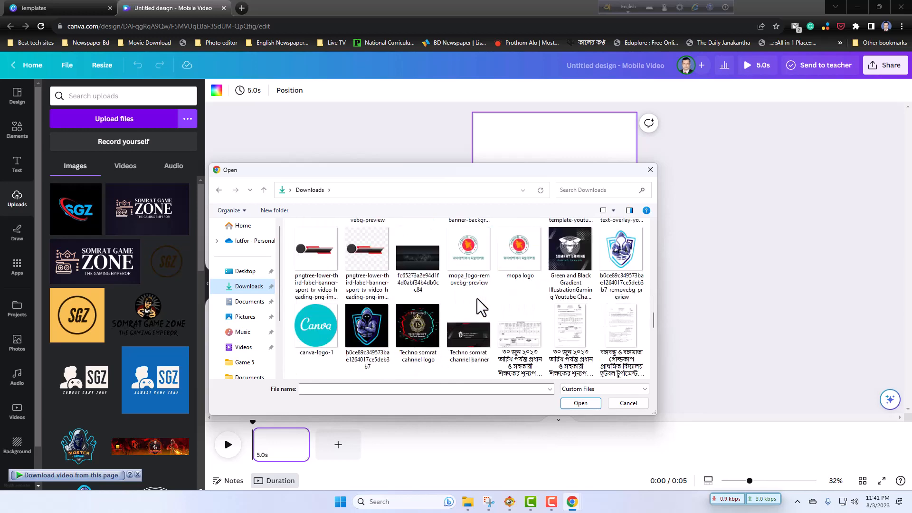
scroll(482, 307, down, 10)
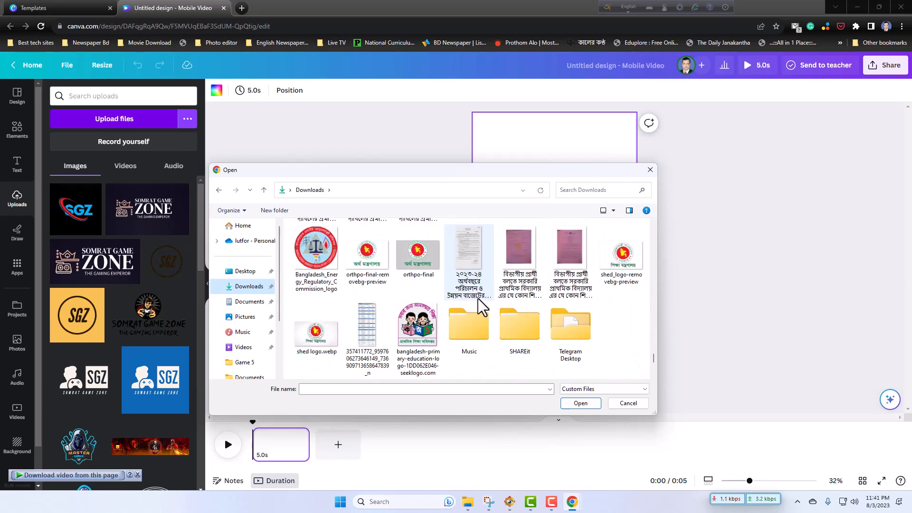
double_click(519, 328)
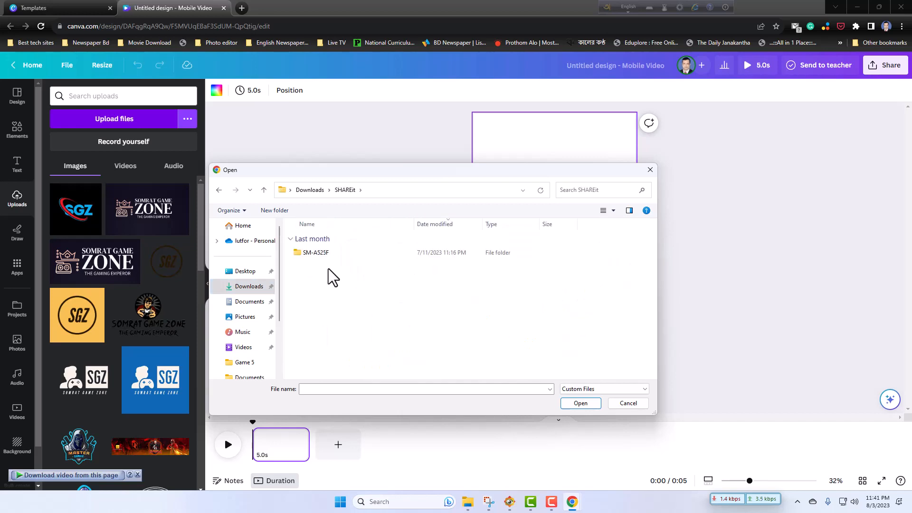
double_click(322, 252)
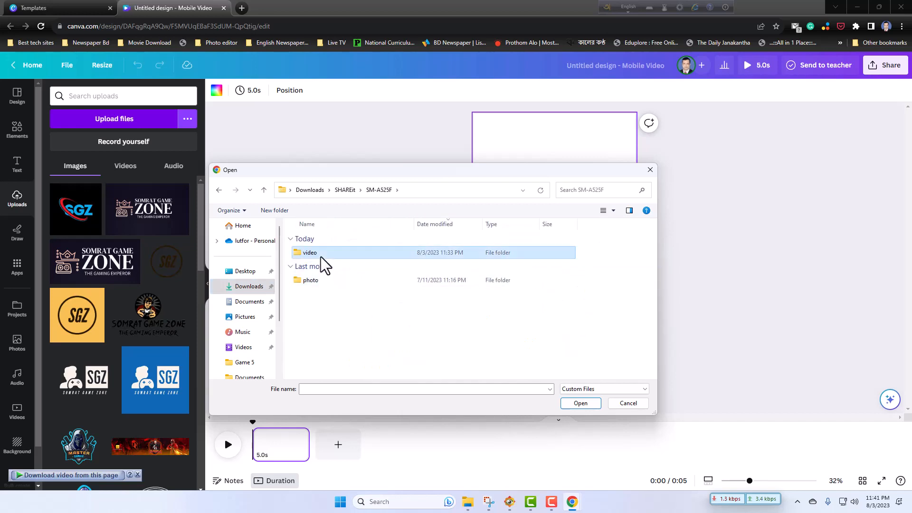
double_click(320, 256)
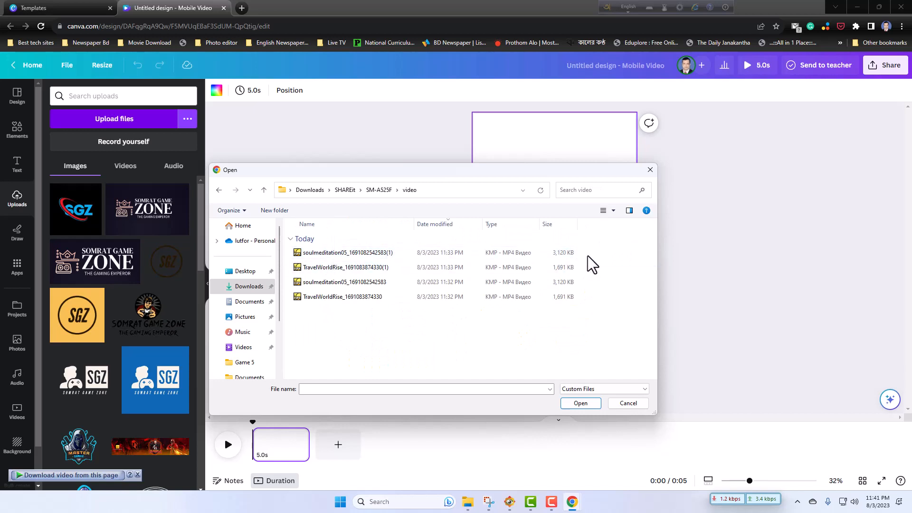
drag(586, 257, 572, 281)
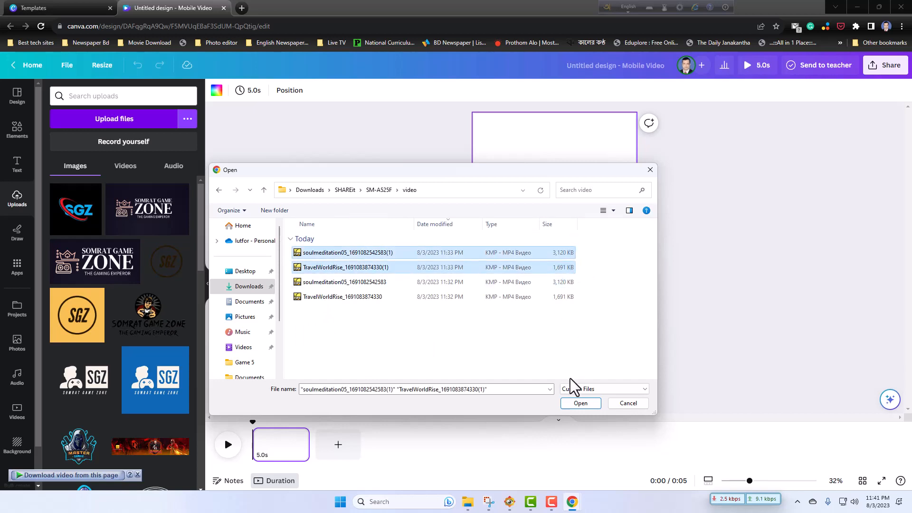
click(581, 404)
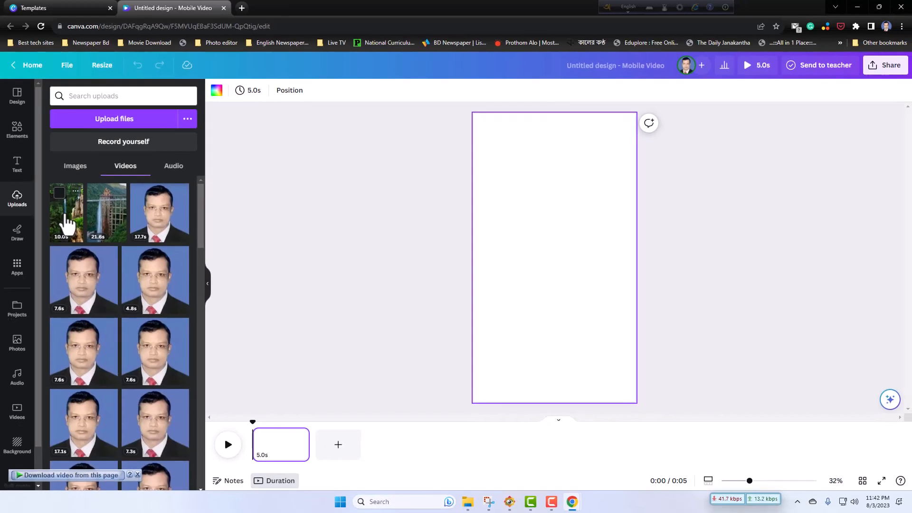
Step: Place the uploaded 10.0-second waterfall video on the blank page and enlarge it to fill the whole page
click(67, 224)
drag(496, 184, 493, 171)
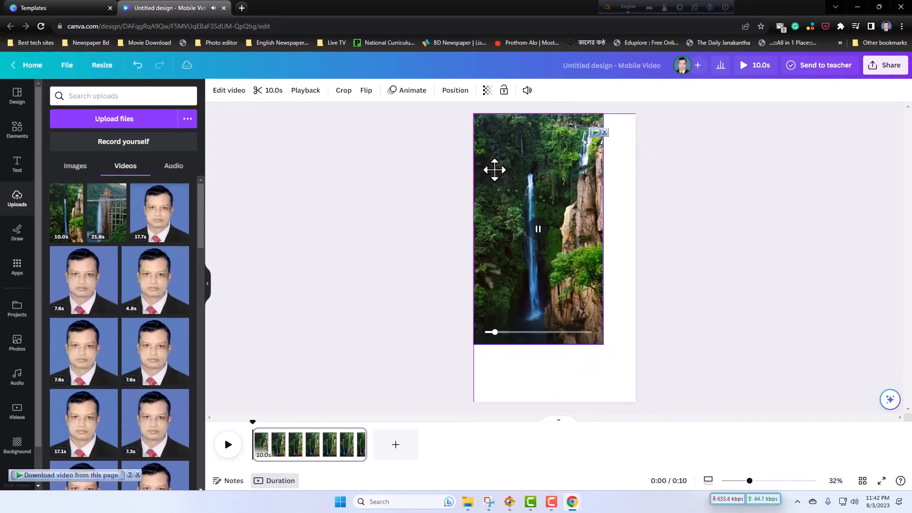
drag(603, 344, 638, 399)
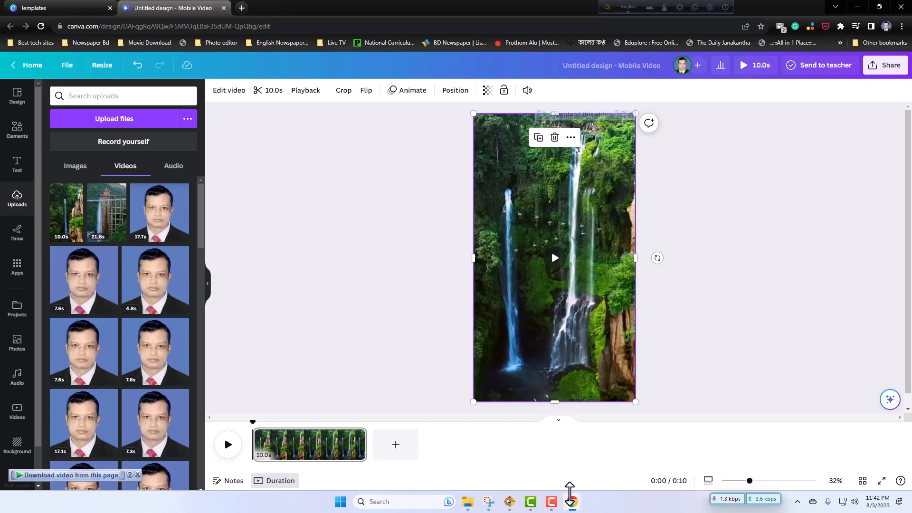
Step: Switch to Google Keep, copy the note's quote beginning "সবাই তোমাকে নিয়ে ঠাট্টা করুক", and return to the Canva design
mouse_move(573, 504)
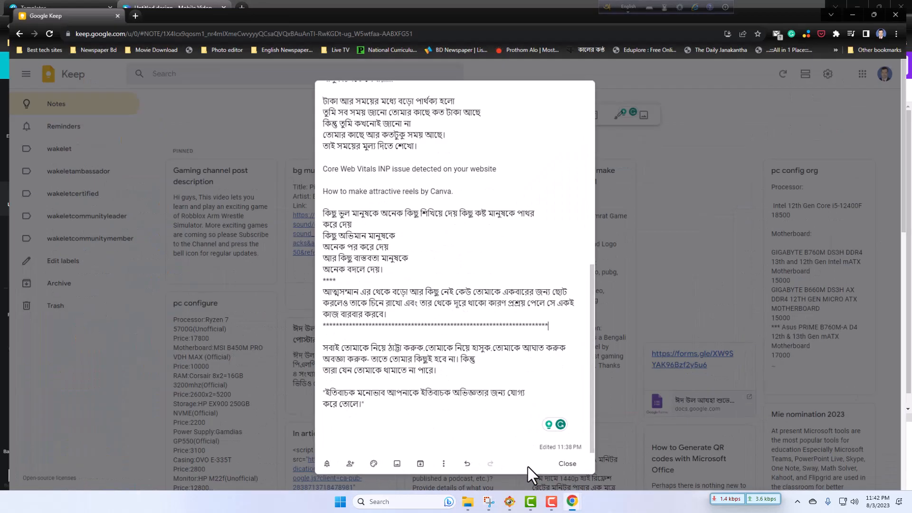
click(528, 467)
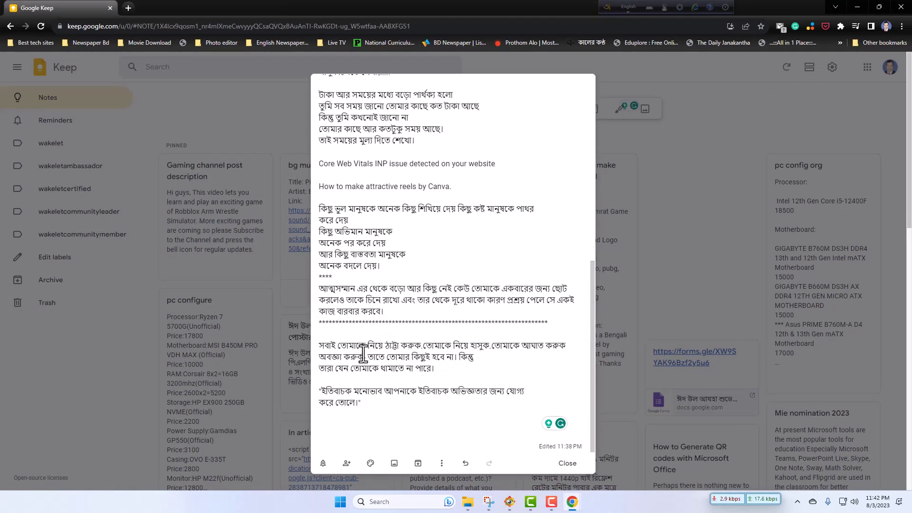
drag(320, 343, 443, 373)
right_click(389, 362)
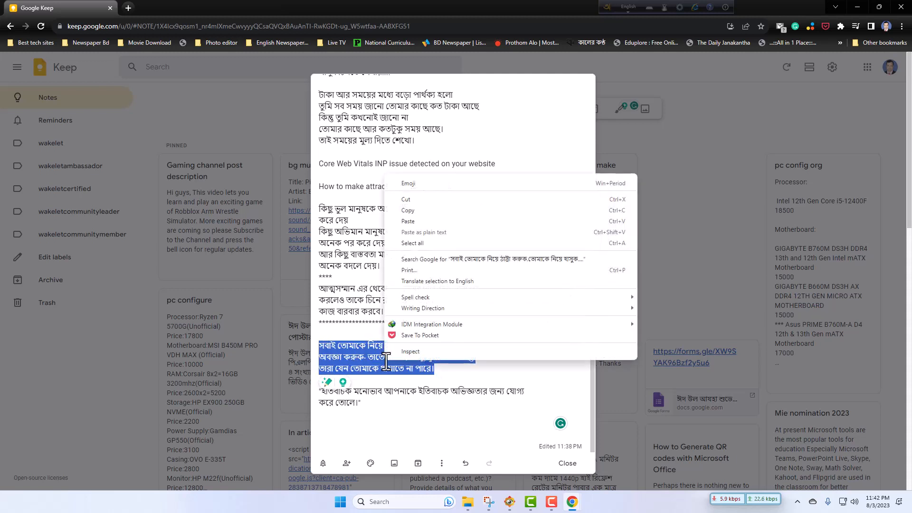
click(433, 212)
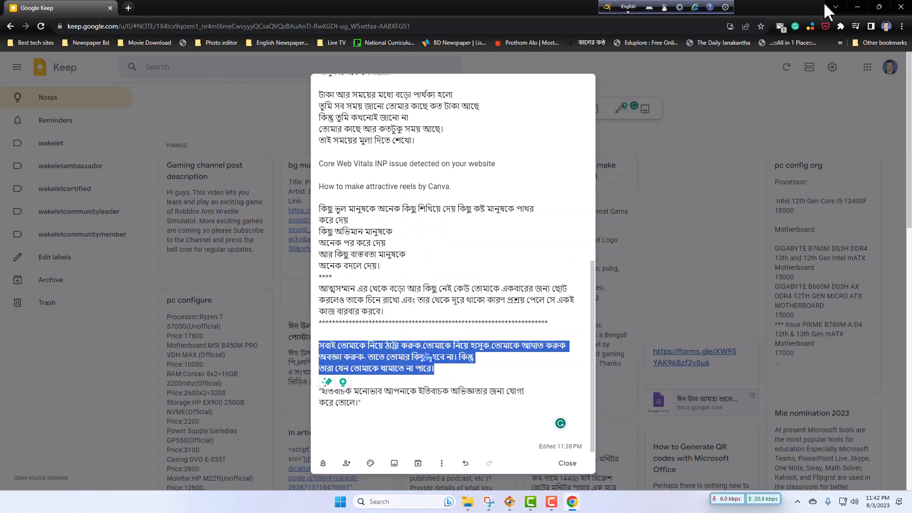
click(855, 7)
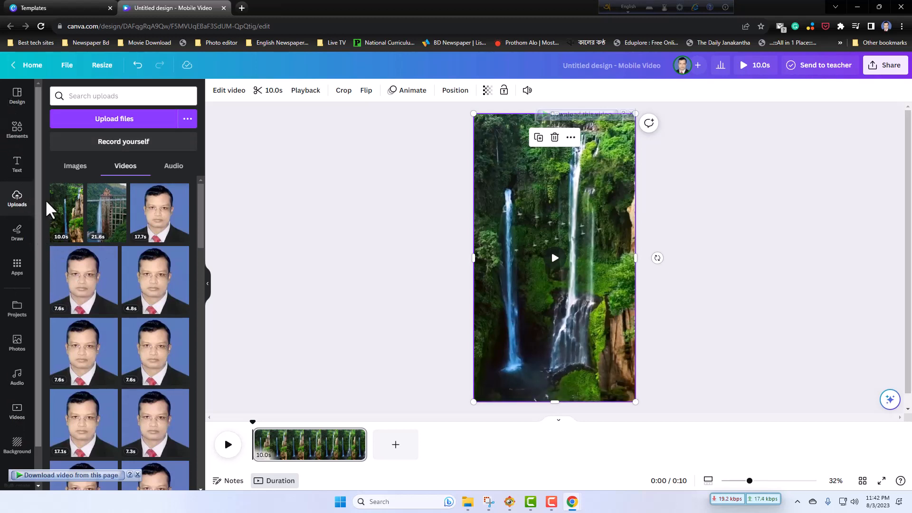
click(17, 164)
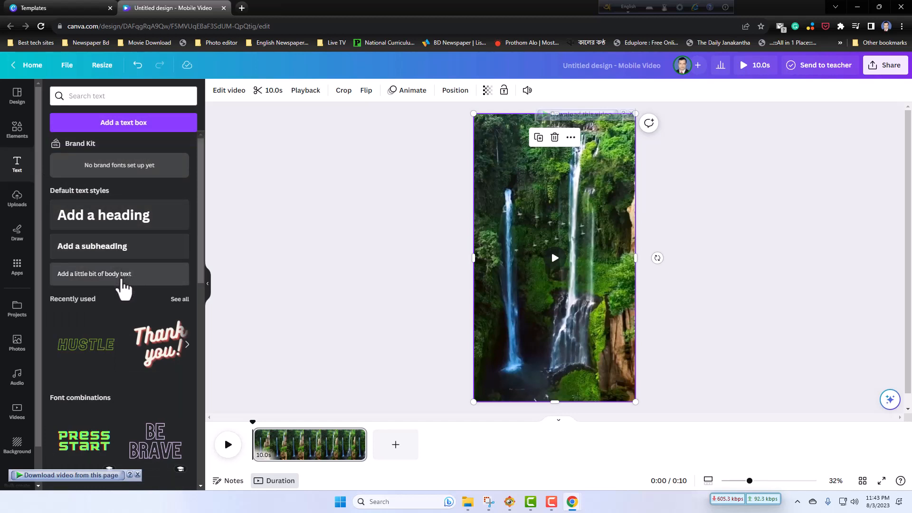
click(98, 254)
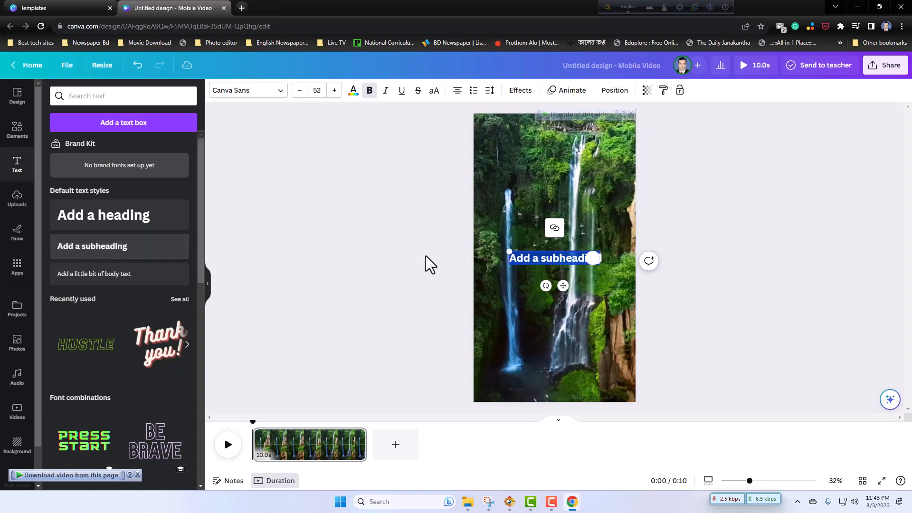
right_click(561, 257)
click(588, 301)
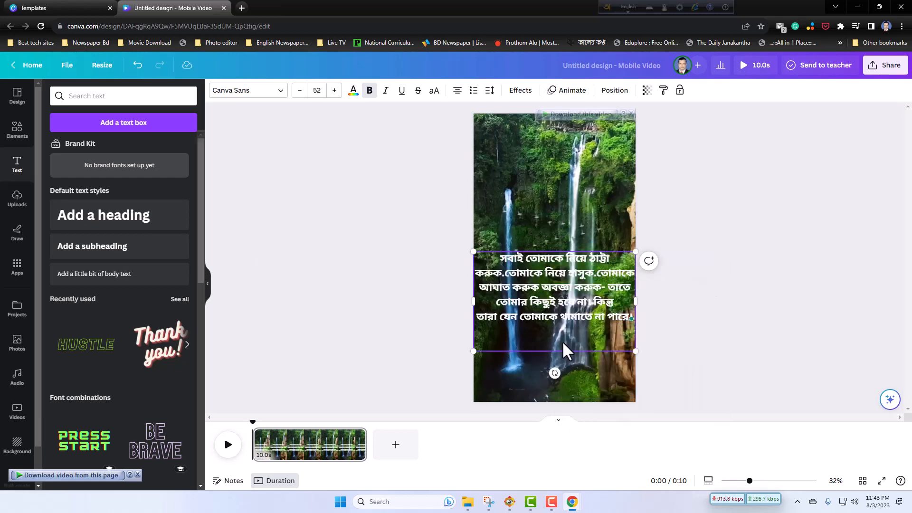
click(540, 369)
click(539, 333)
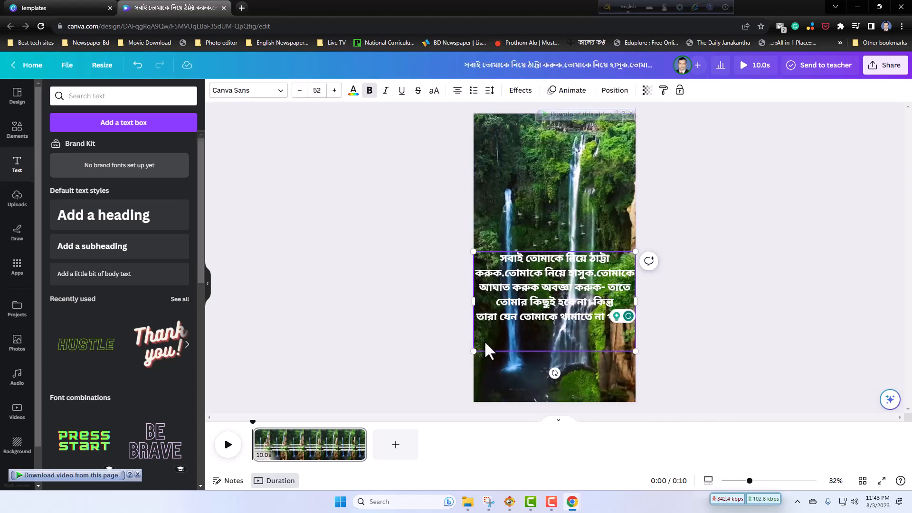
key(Delete)
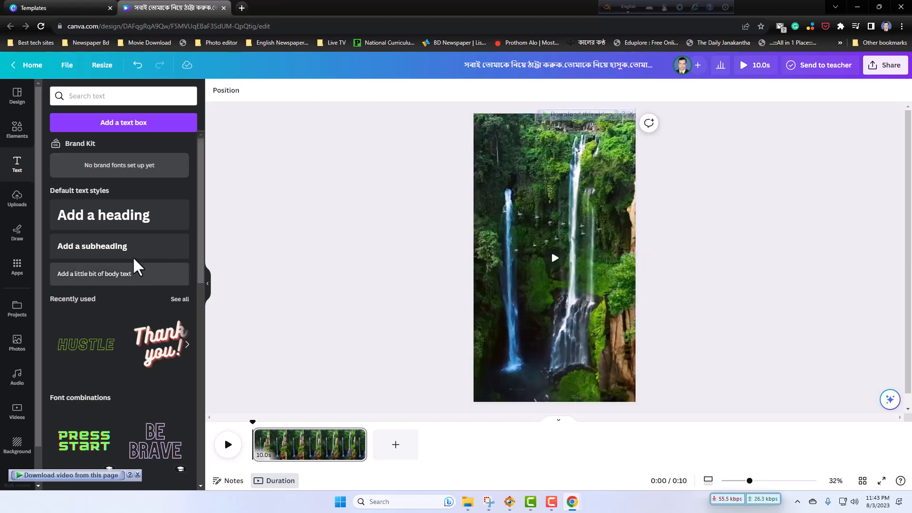
Step: Add a subheading with the copied quote over the lower part of the waterfall video and play the page
click(104, 248)
double_click(560, 262)
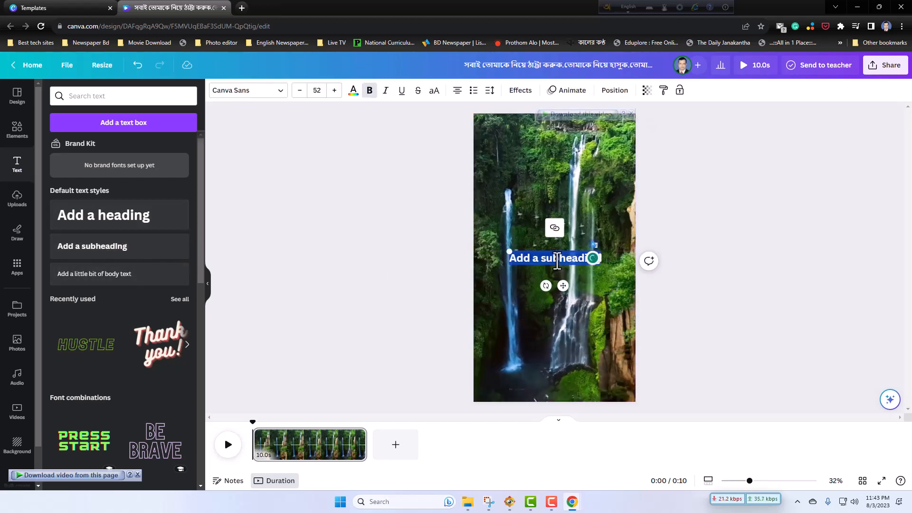
right_click(558, 260)
click(582, 306)
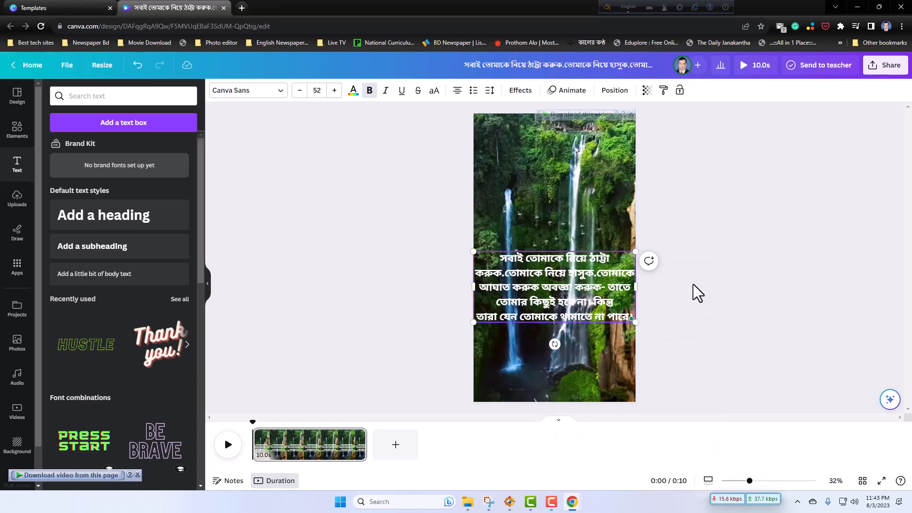
click(693, 284)
drag(574, 300, 571, 374)
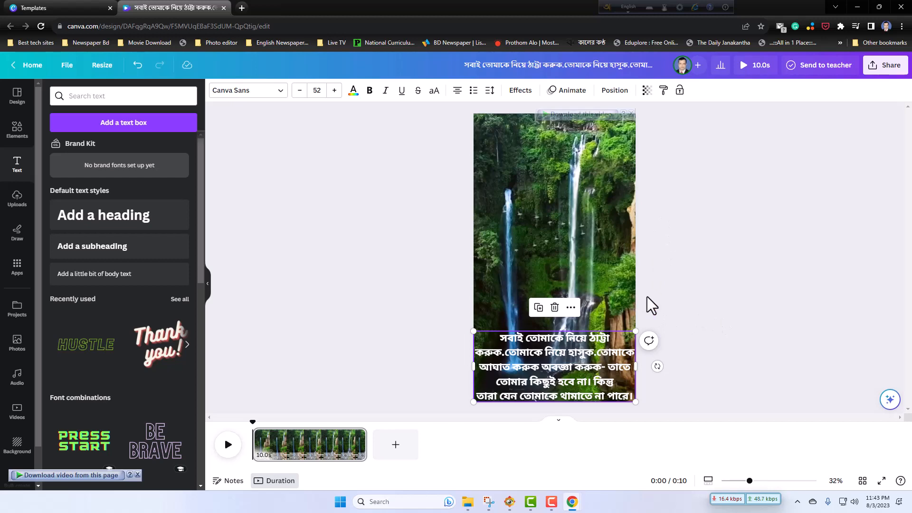
drag(559, 347, 557, 326)
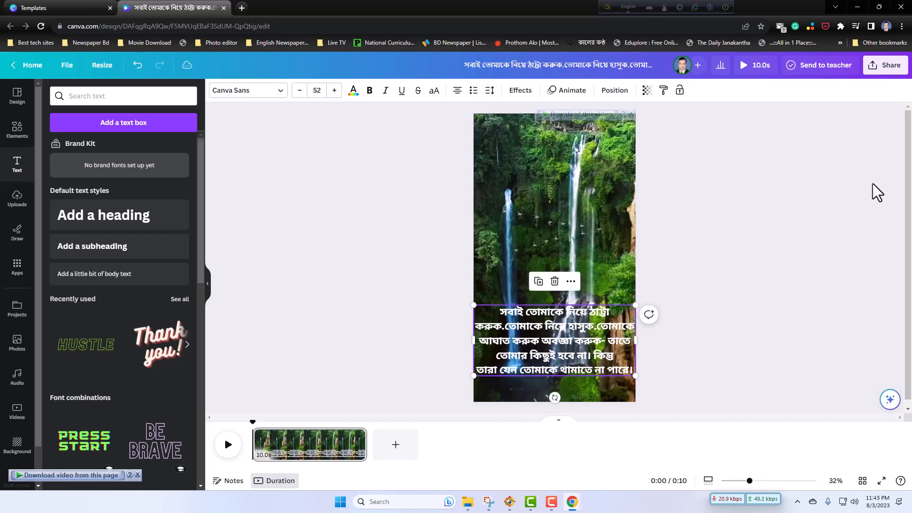
click(228, 445)
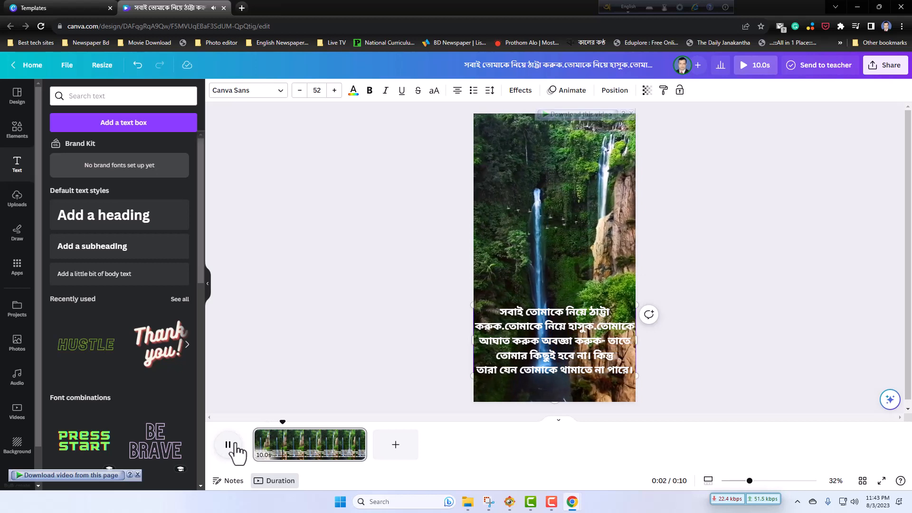
Step: Add a second page and fill it completely with the uploaded 21.6-second waterfall and bridge video
click(396, 447)
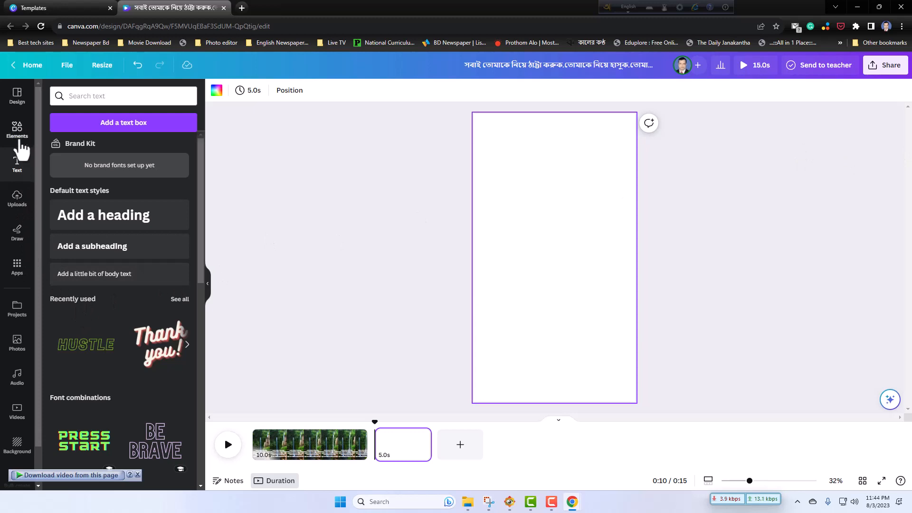
click(24, 207)
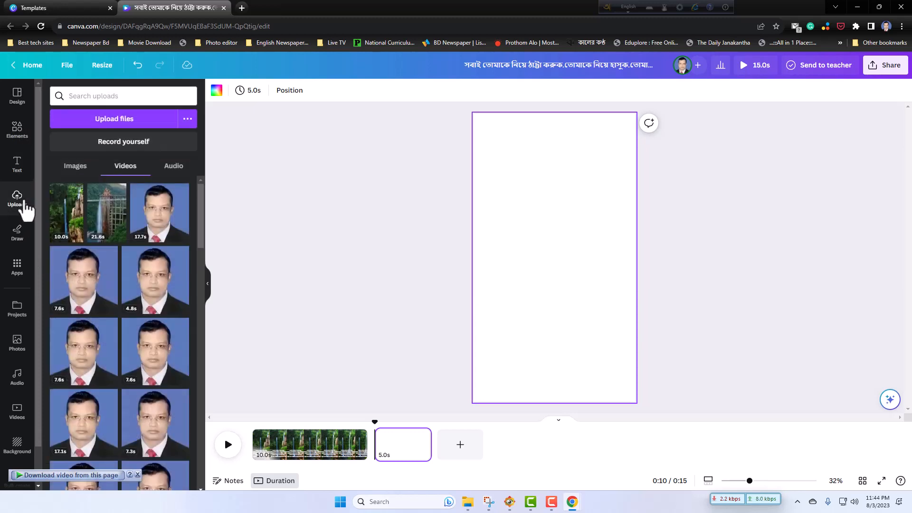
click(112, 227)
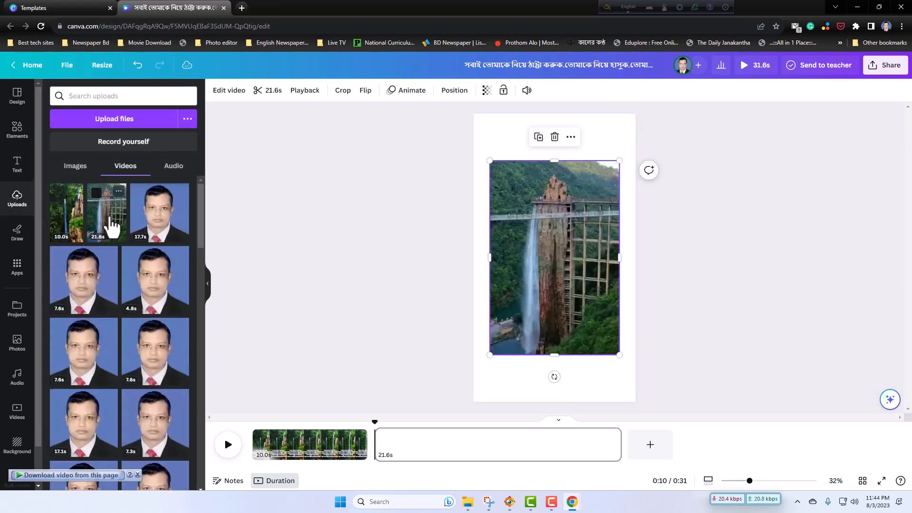
drag(499, 228, 513, 187)
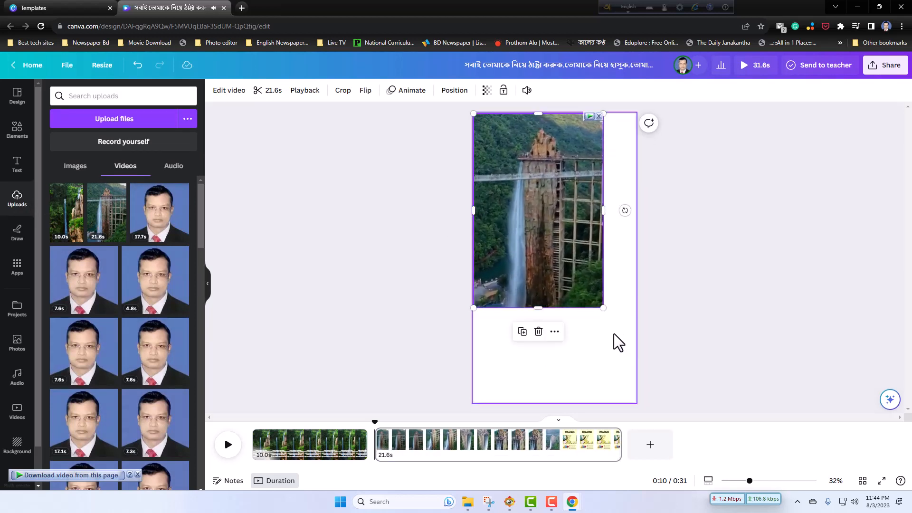
drag(602, 309, 608, 376)
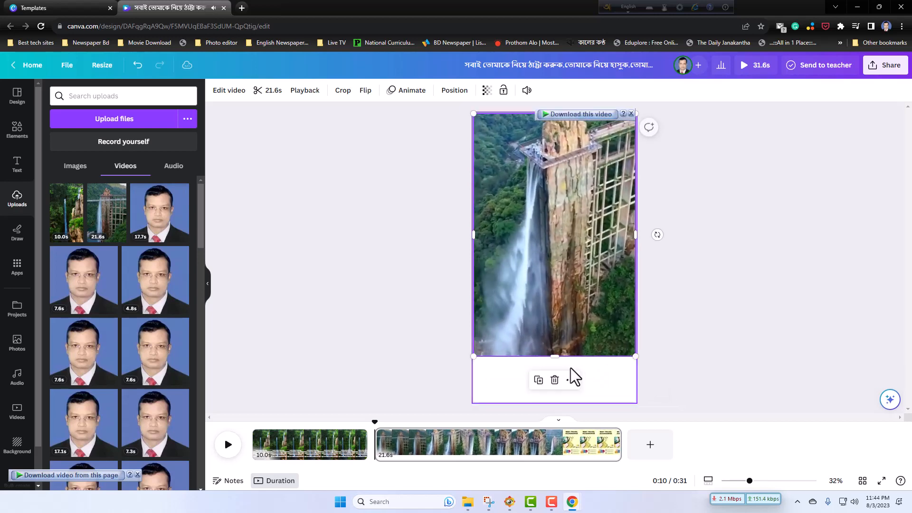
drag(554, 357, 554, 412)
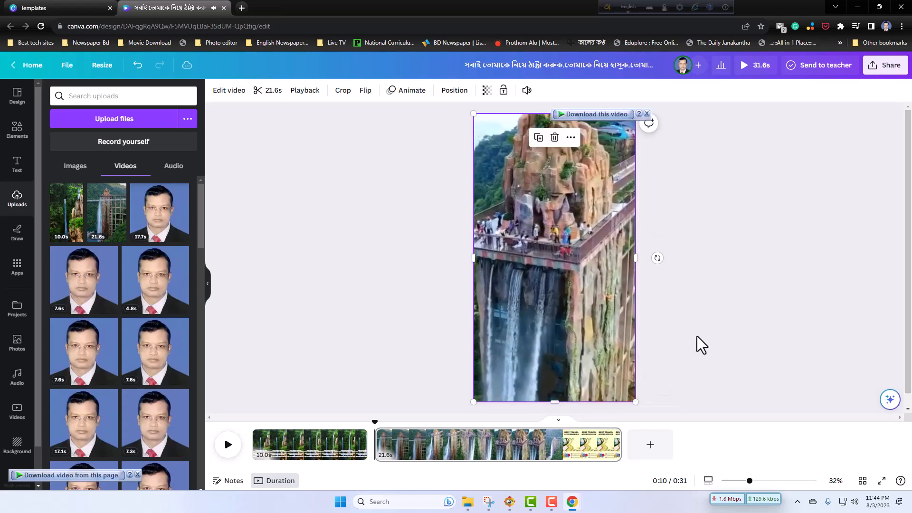
Step: Trim the end of the second page's clip to 16.5 s, cutting off the "Best Travel Accessories" section
drag(372, 421, 535, 434)
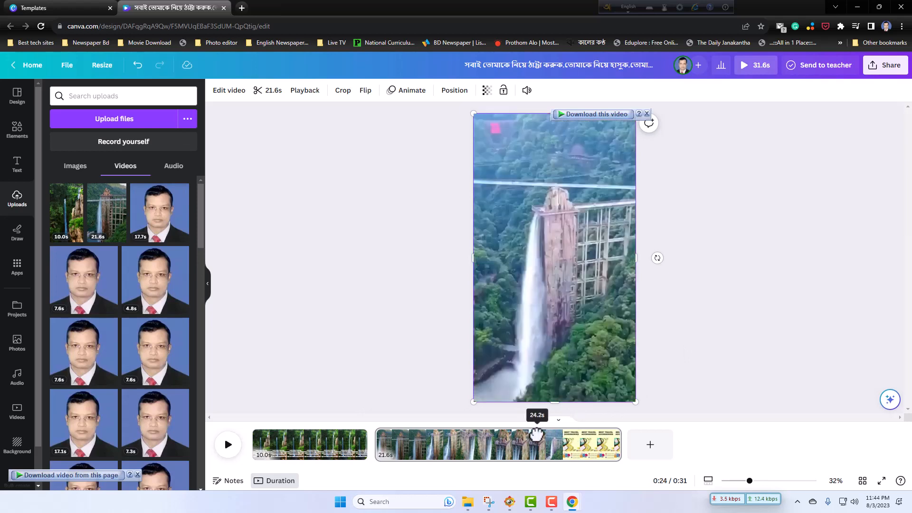
drag(620, 440, 568, 440)
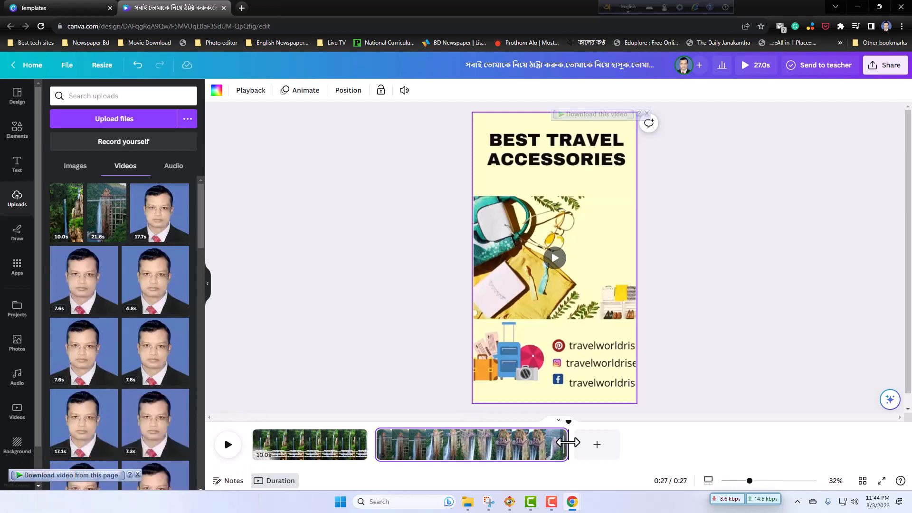
drag(568, 442, 562, 442)
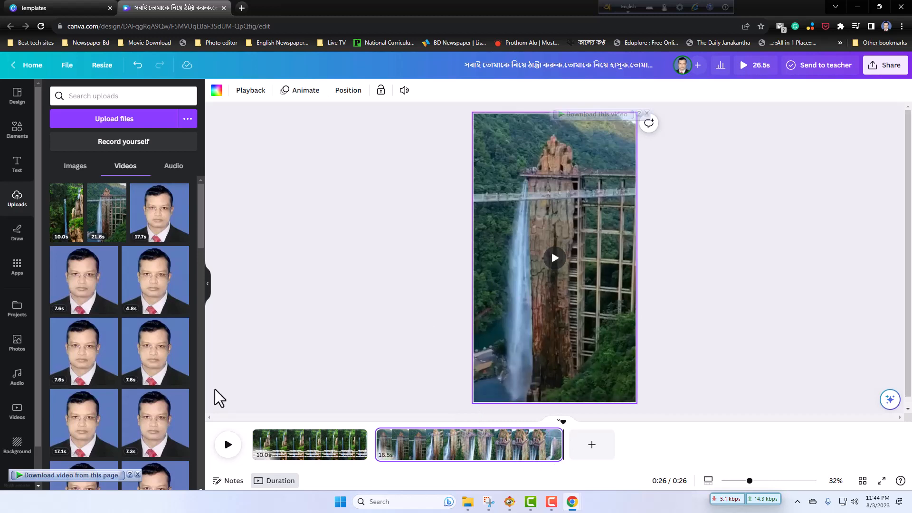
Step: With the second page selected, copy the Google Keep quote beginning "আত্মসম্মান এর থেকে বড়ো" and return to the Canva design
click(323, 446)
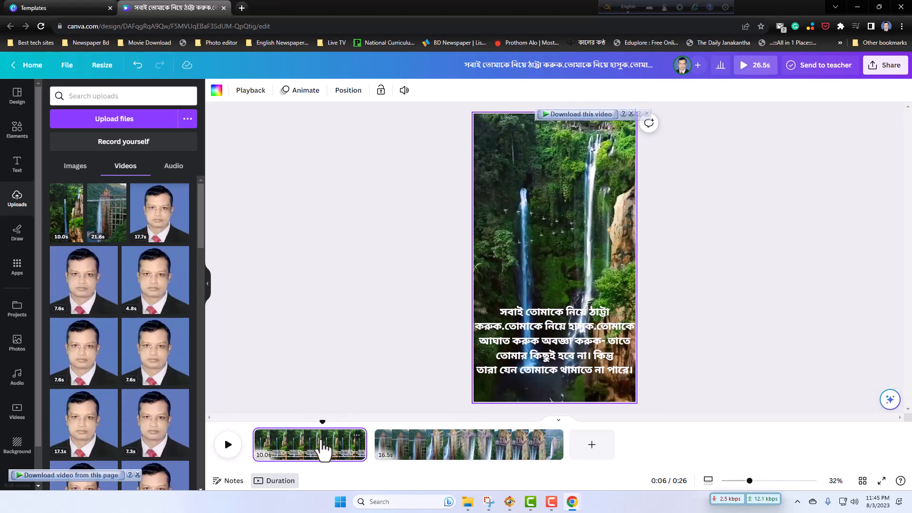
click(489, 456)
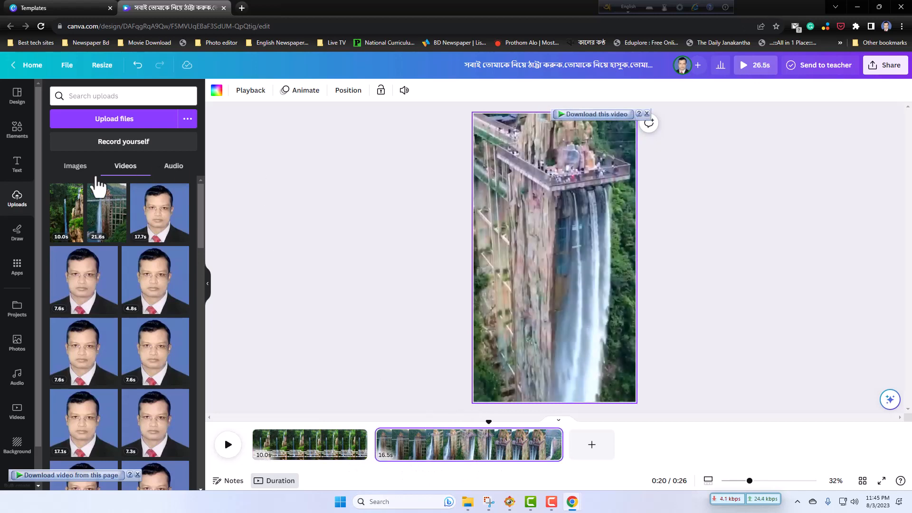
mouse_move(577, 502)
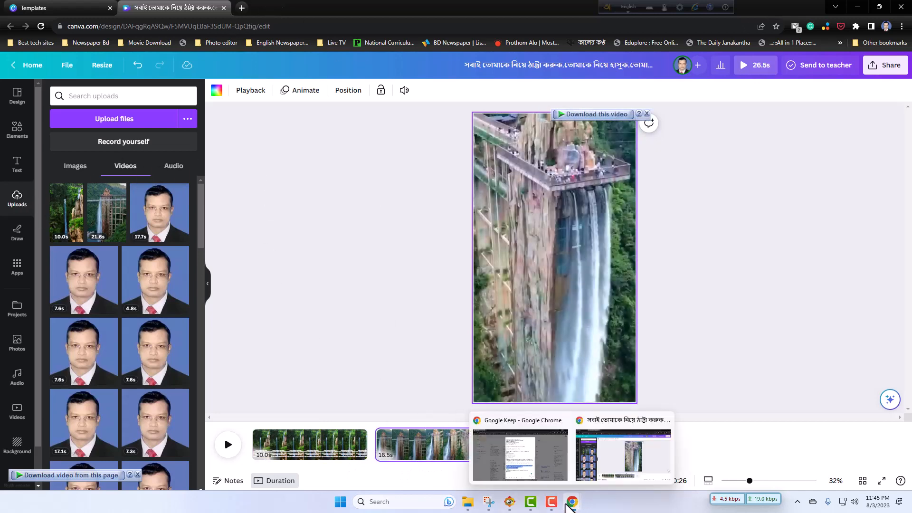
click(527, 463)
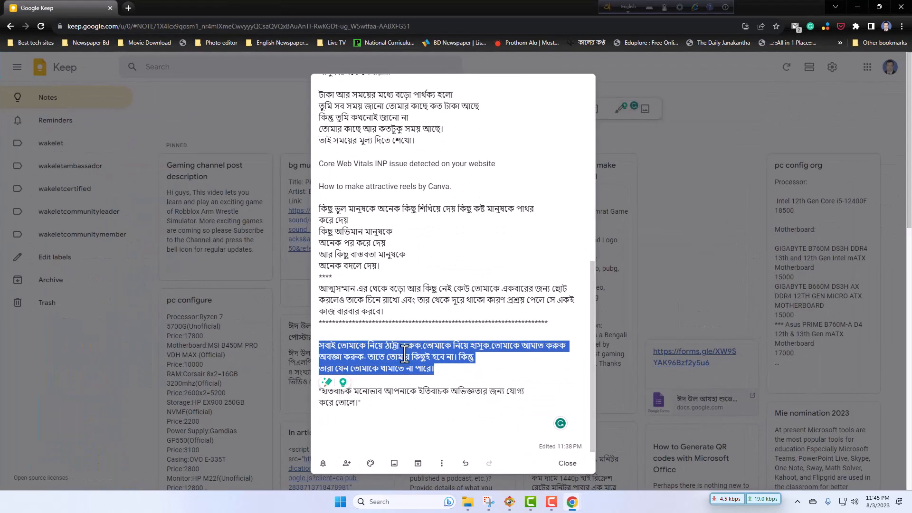
click(362, 405)
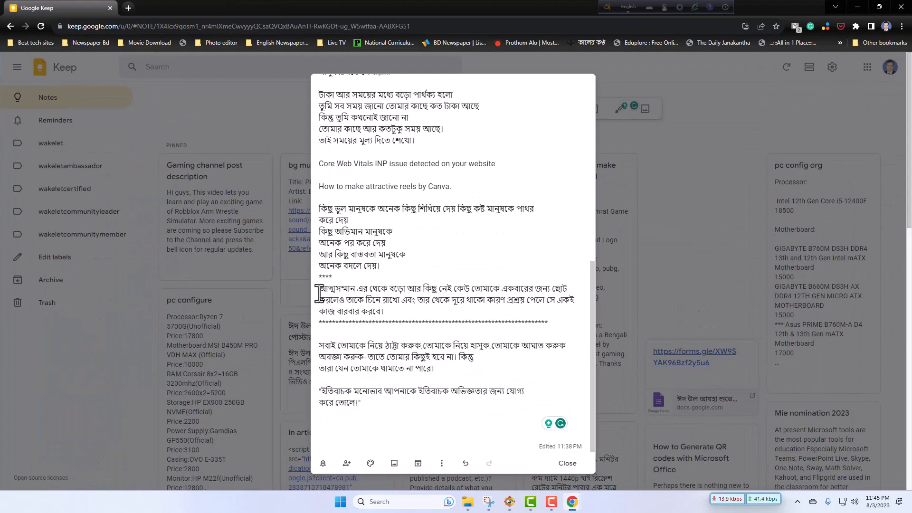
drag(320, 288, 391, 314)
key(ctrl+c)
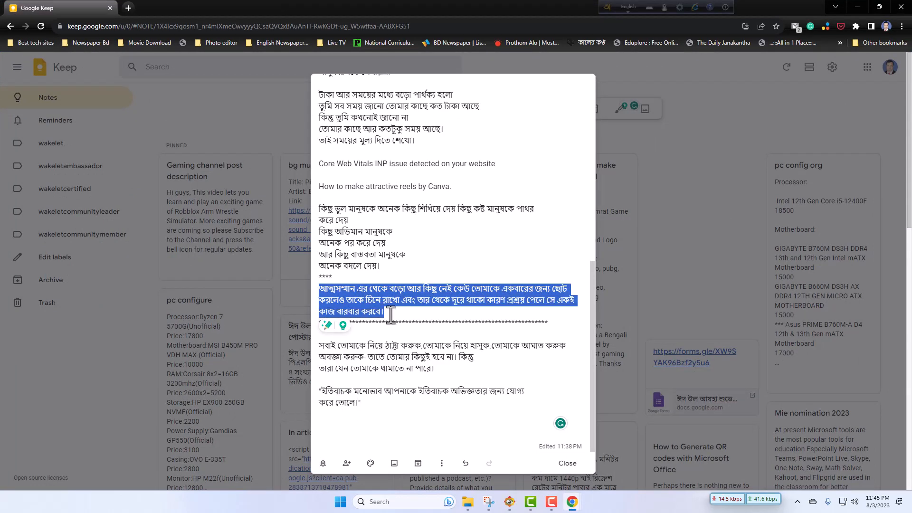
right_click(352, 301)
click(376, 152)
click(858, 6)
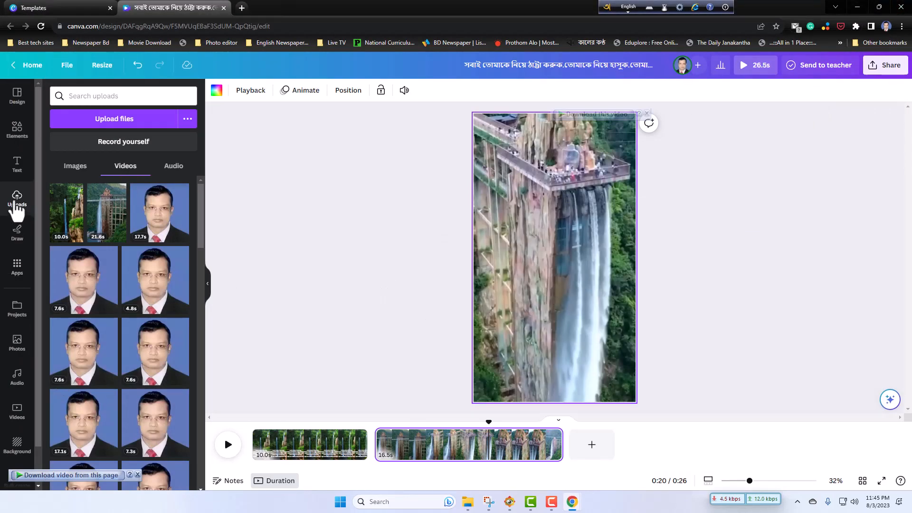
Step: Add a subheading containing the copied "আত্মসম্মান এর থেকে বড়ো" quote and place it over the lower part of the second page's video
click(17, 164)
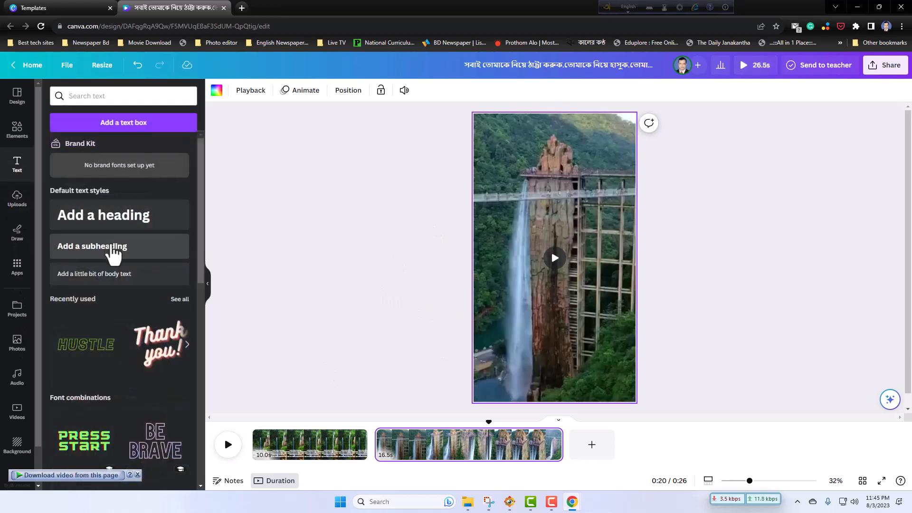
click(114, 246)
right_click(544, 261)
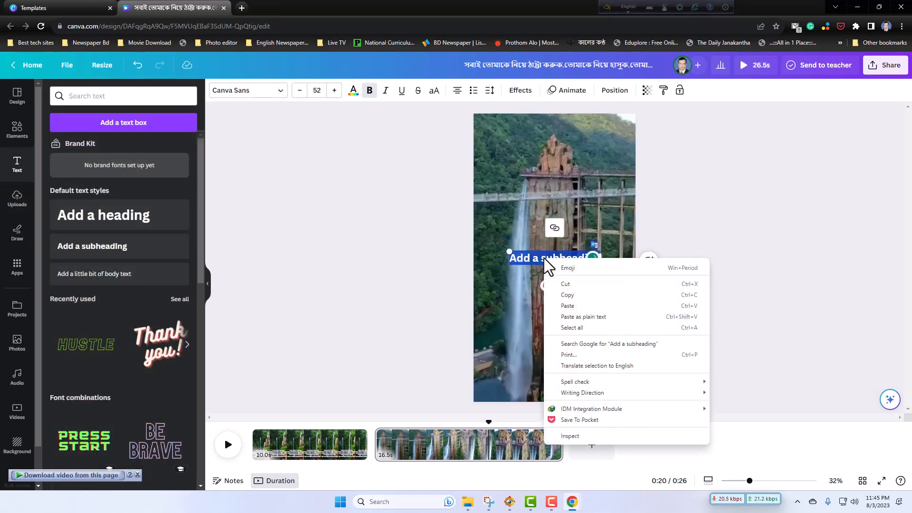
click(577, 304)
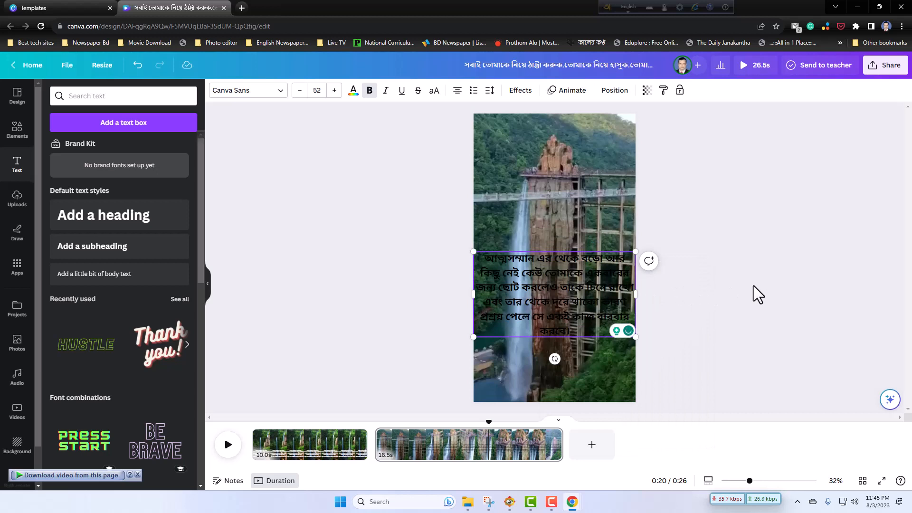
drag(595, 299, 589, 355)
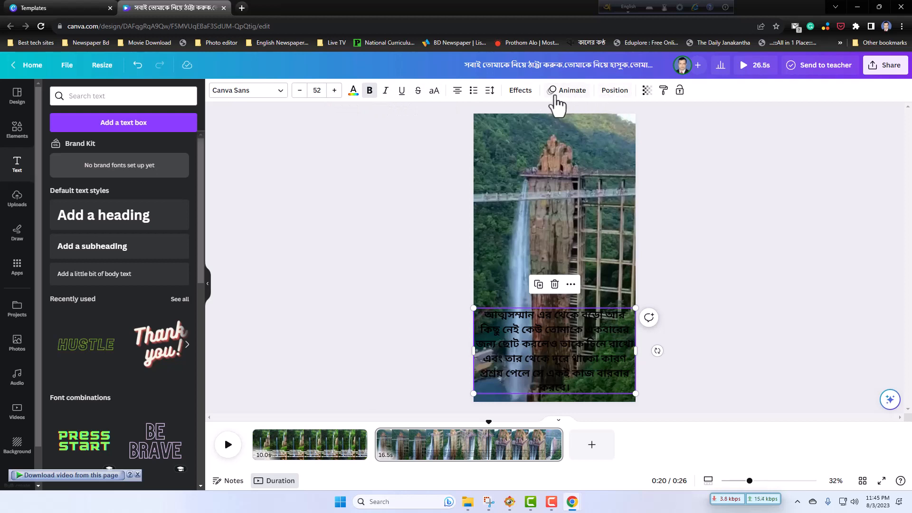
Step: Change the second page's quote text color to white
click(354, 91)
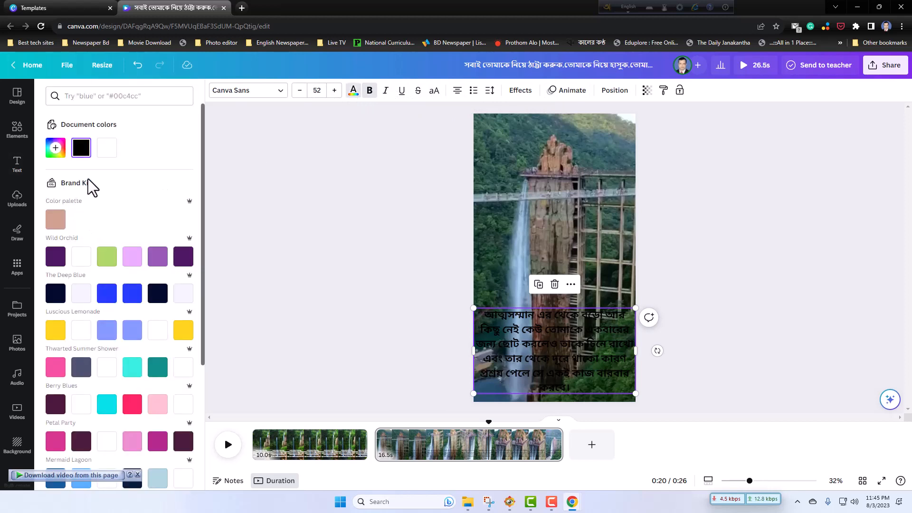
click(106, 152)
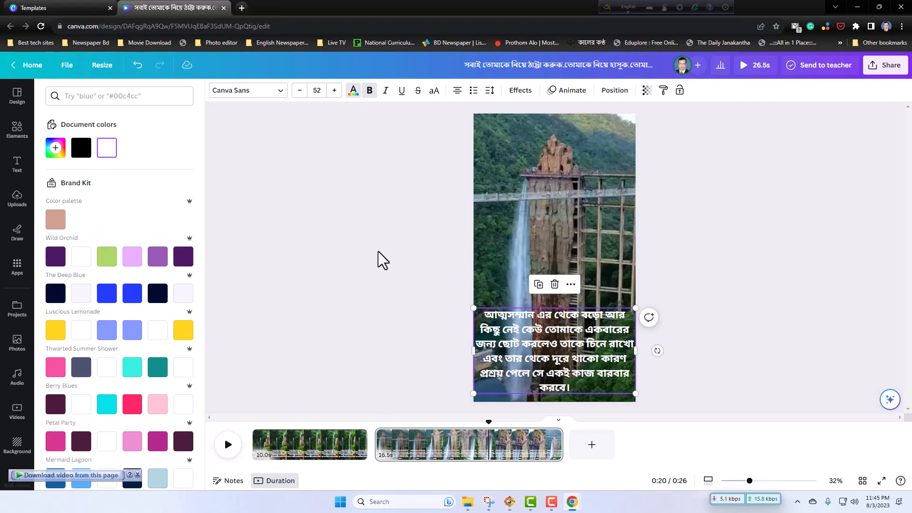
click(378, 252)
click(785, 326)
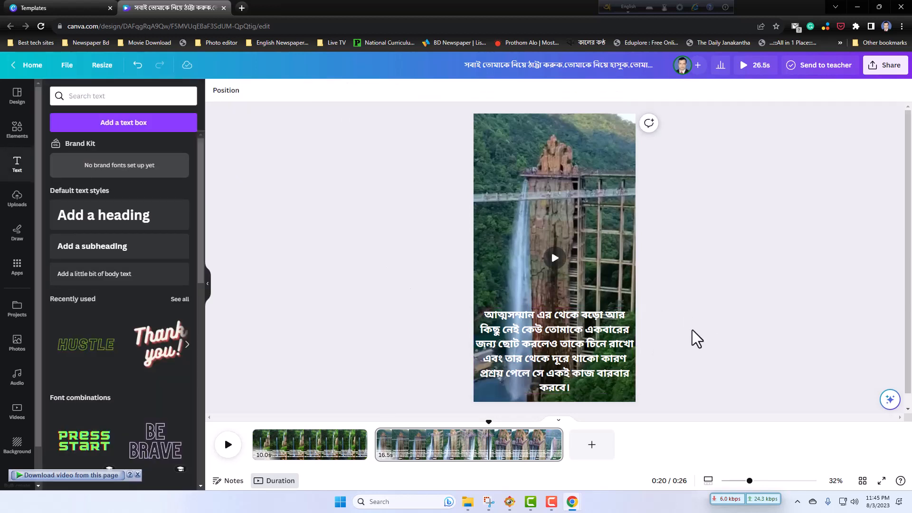
click(589, 341)
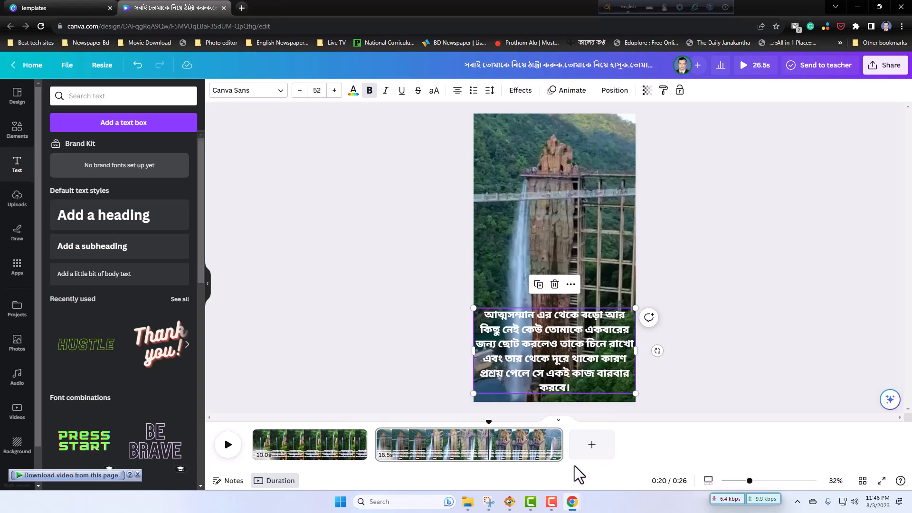
Step: Add a blank third page and search the stock videos for "Thanks for watching"
click(595, 449)
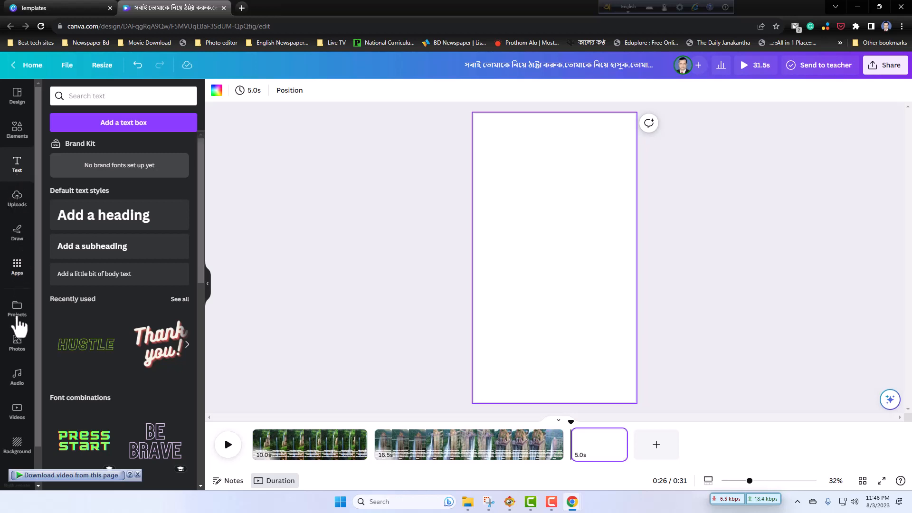
scroll(16, 342, down, 2)
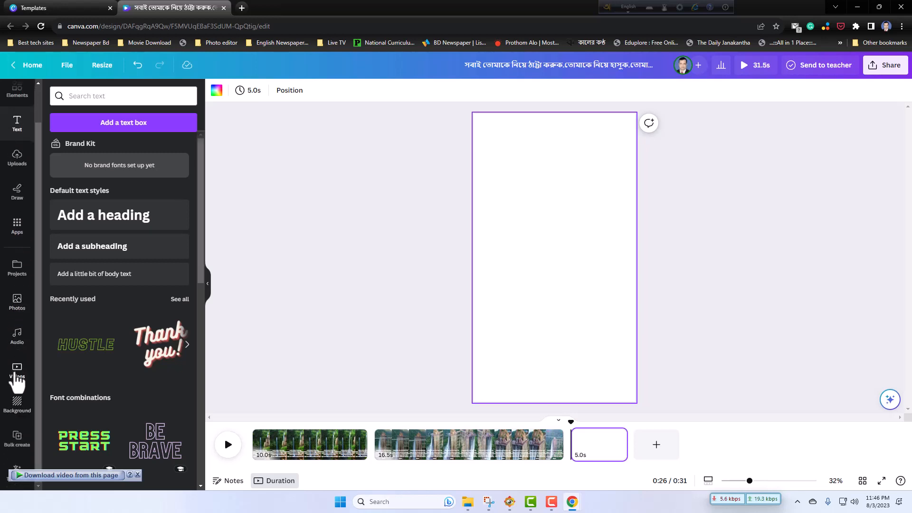
click(17, 376)
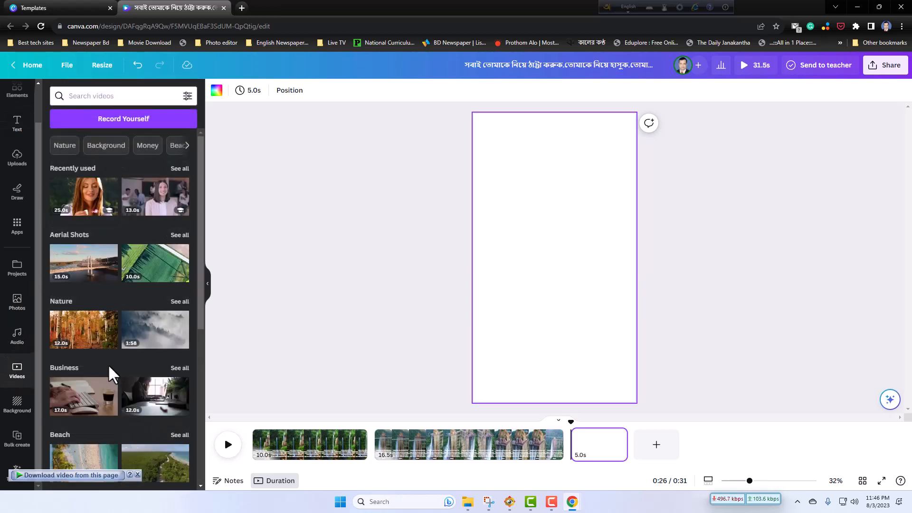
click(108, 95)
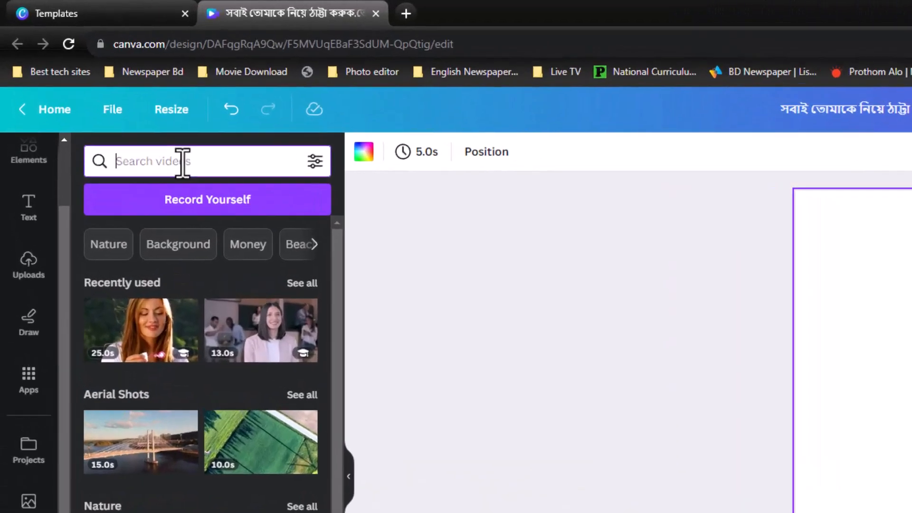
text(T)
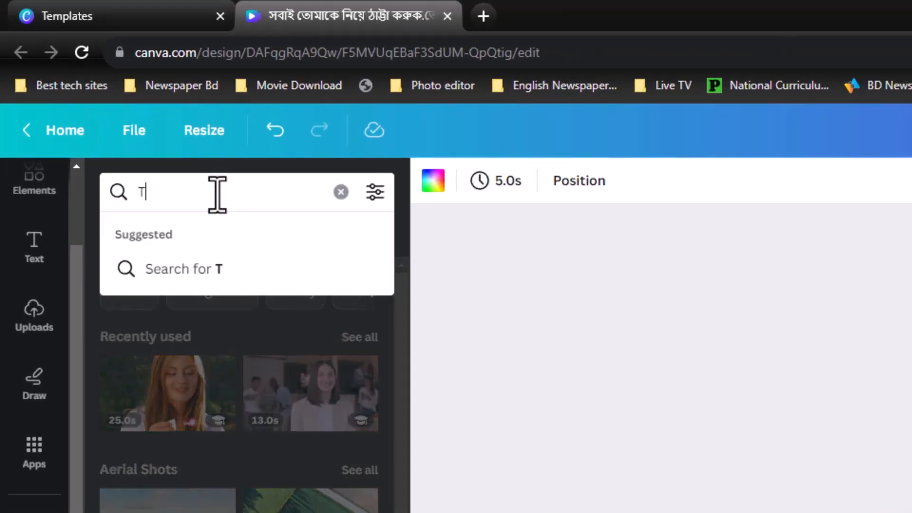
text(hanks)
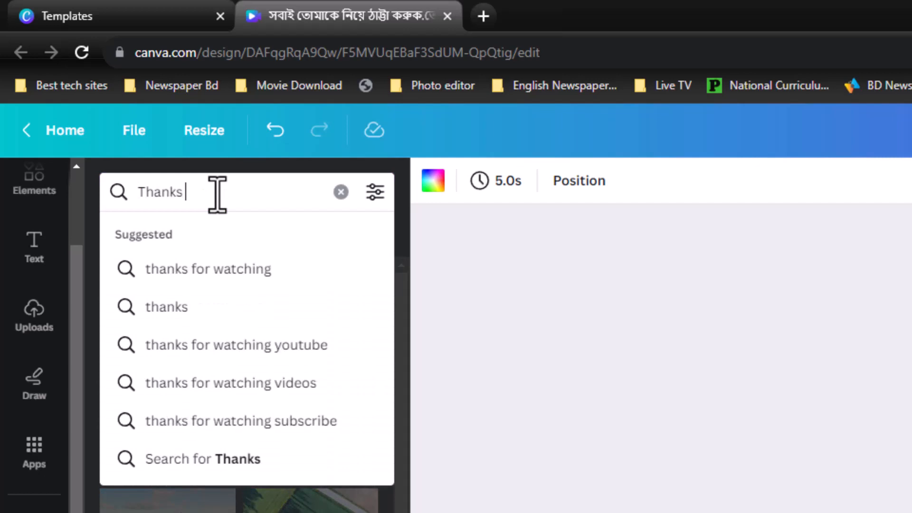
text( for)
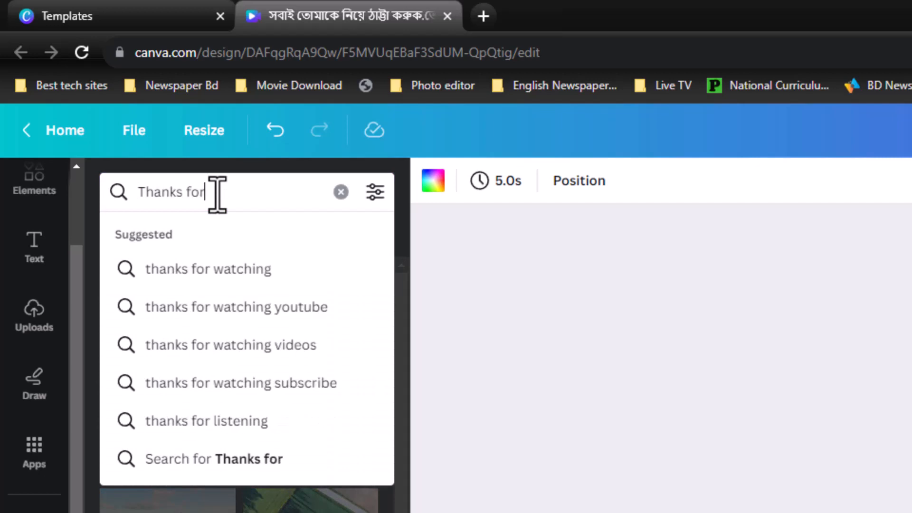
text( watching)
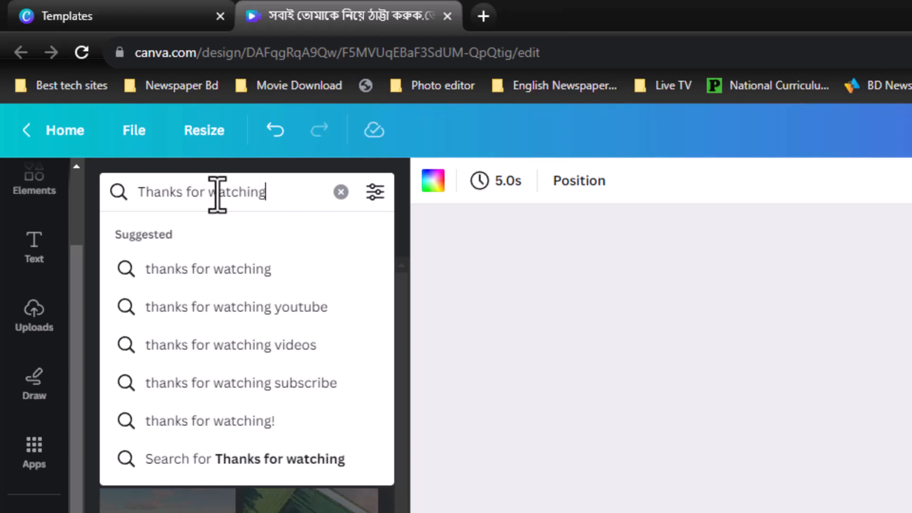
key(Return)
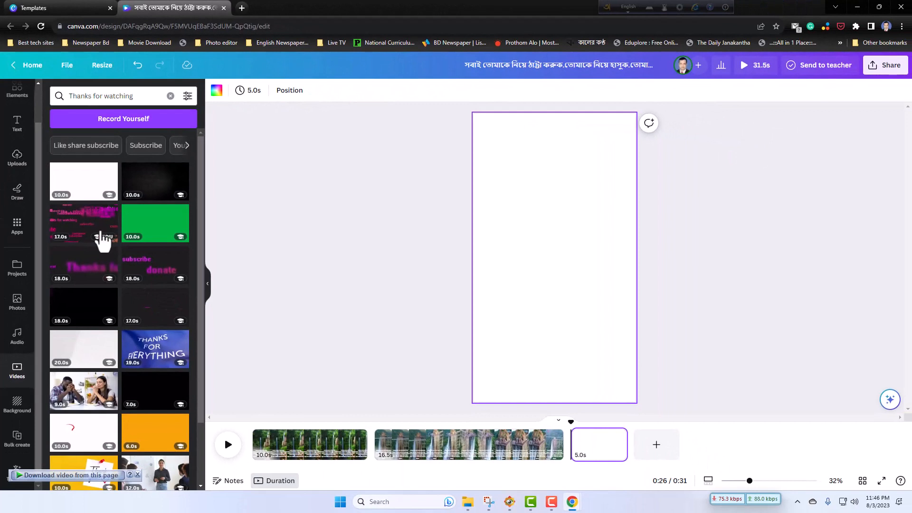
Step: Browse the search results and add the 10-second white "Thank You for watching" clip to the third page
scroll(118, 339, down, 3)
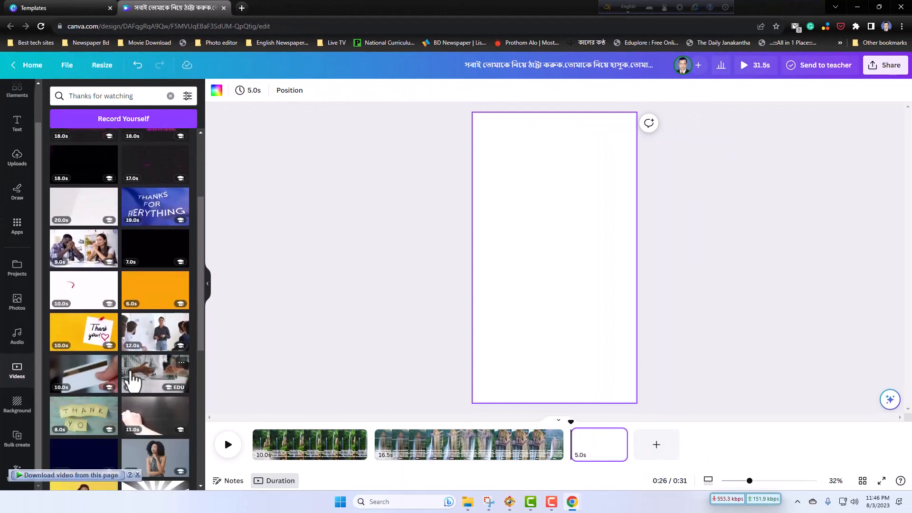
scroll(132, 380, up, 3)
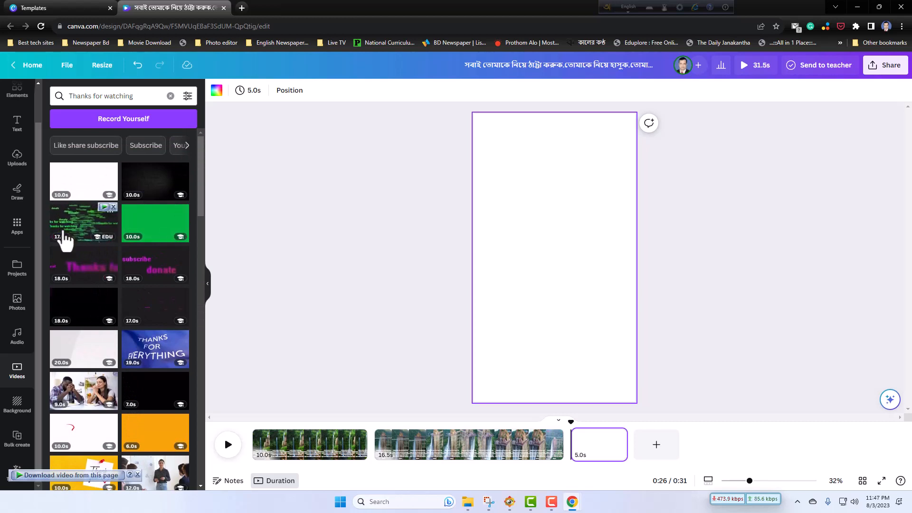
click(76, 183)
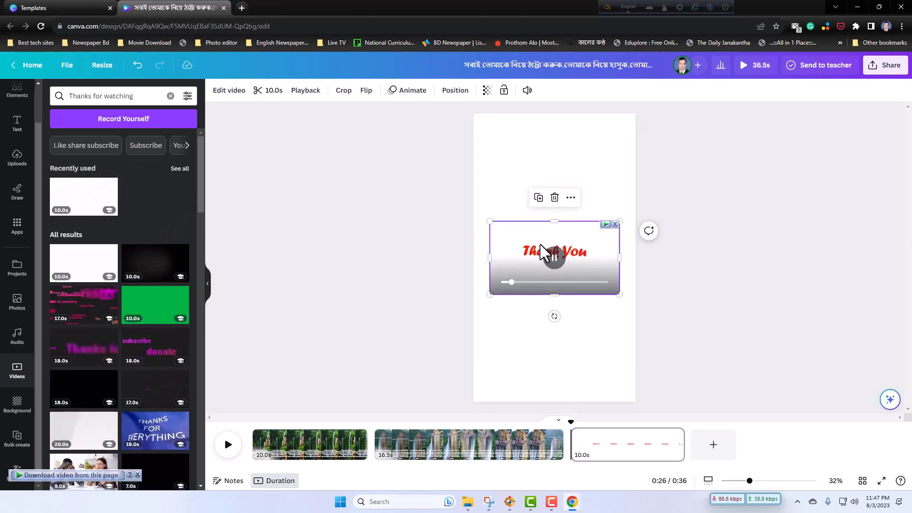
Step: Enlarge the "Thank You" clip to the full page width, stretch it to a roughly square frame, center it vertically and play it
drag(535, 241, 516, 131)
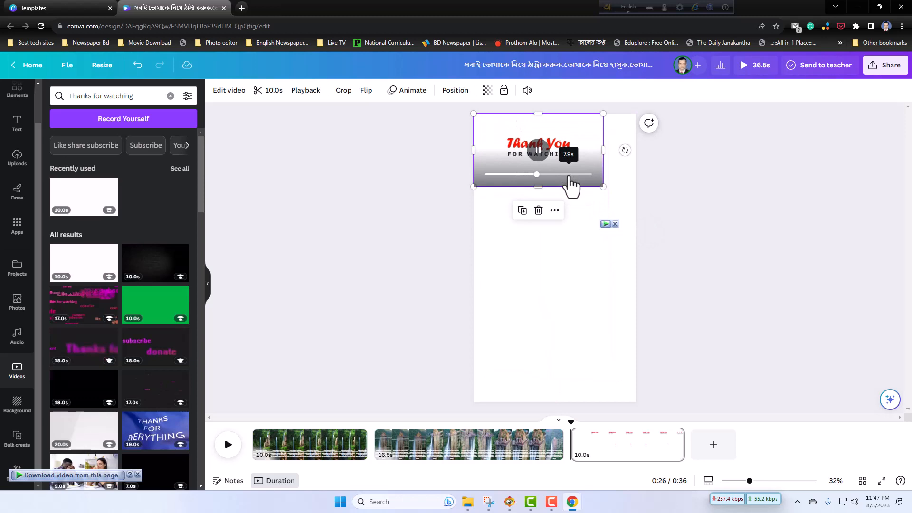
drag(602, 186, 636, 205)
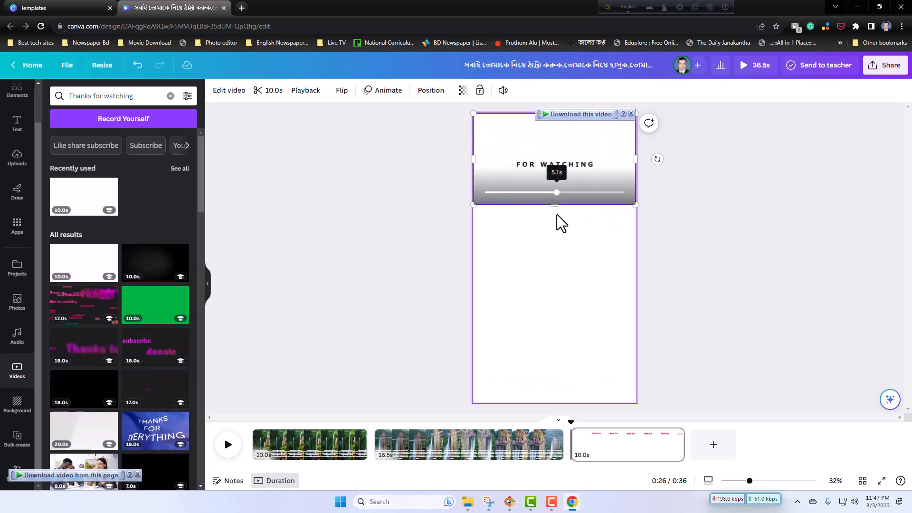
drag(555, 204, 556, 279)
drag(545, 230, 544, 289)
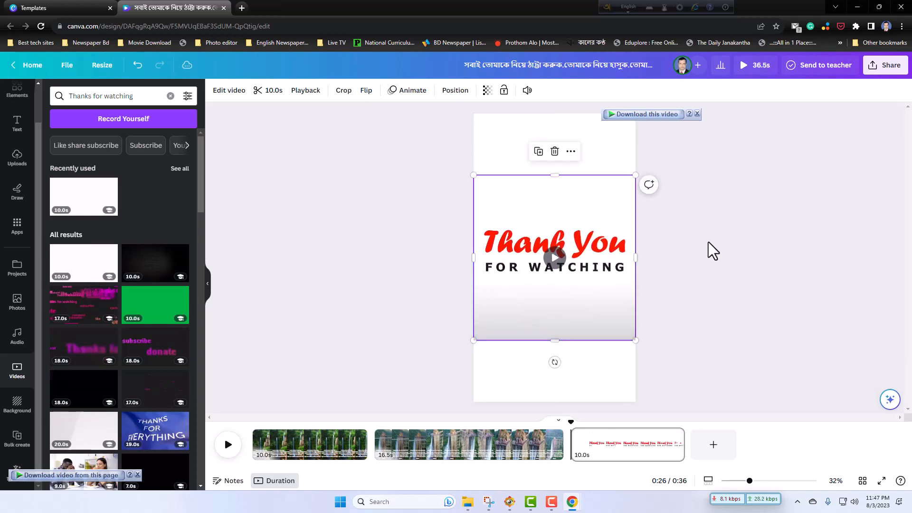
click(711, 241)
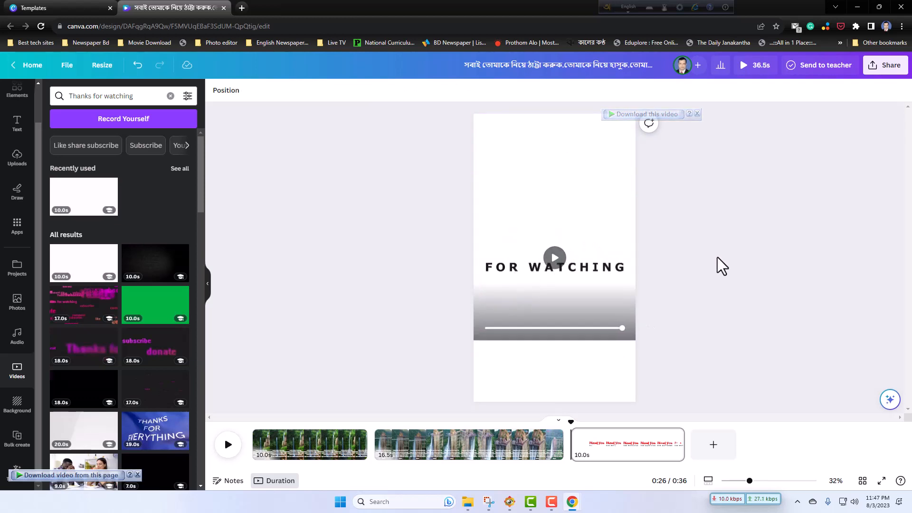
click(555, 258)
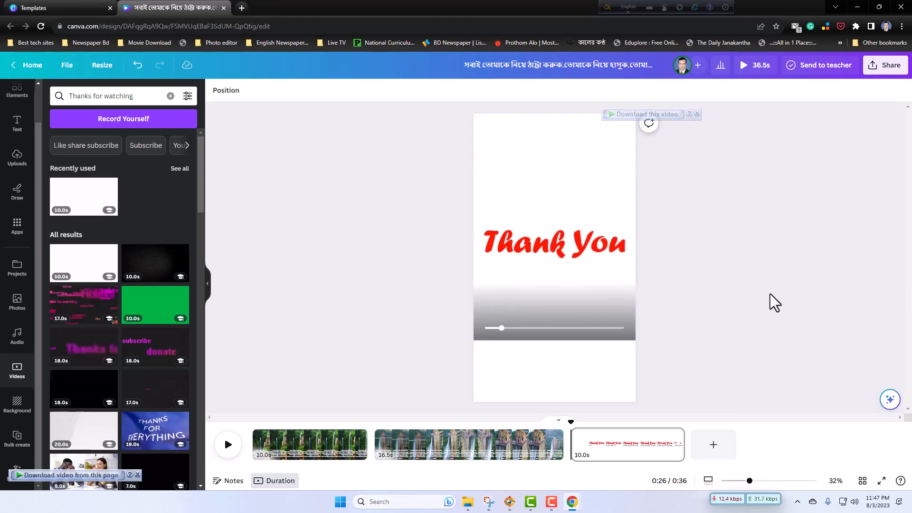
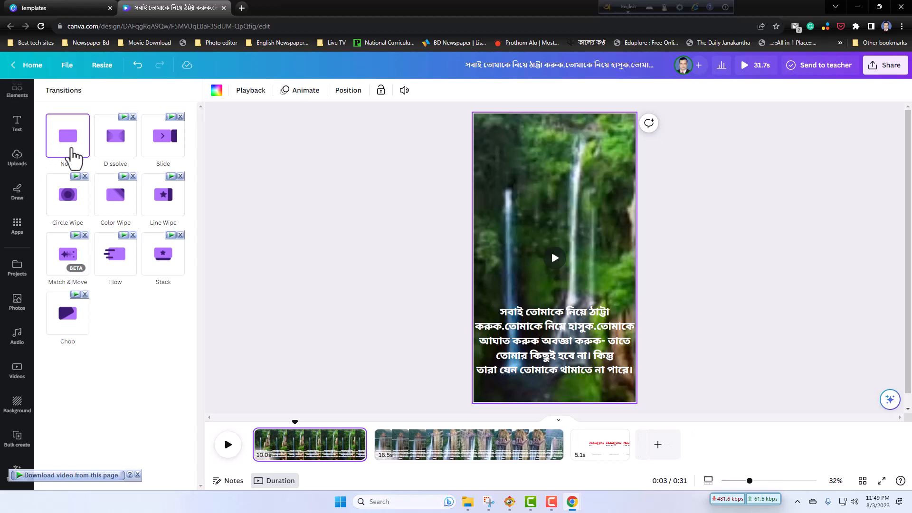
Step: Add a Dissolve transition between the first and second pages and a Slide transition between the second and third pages
click(118, 148)
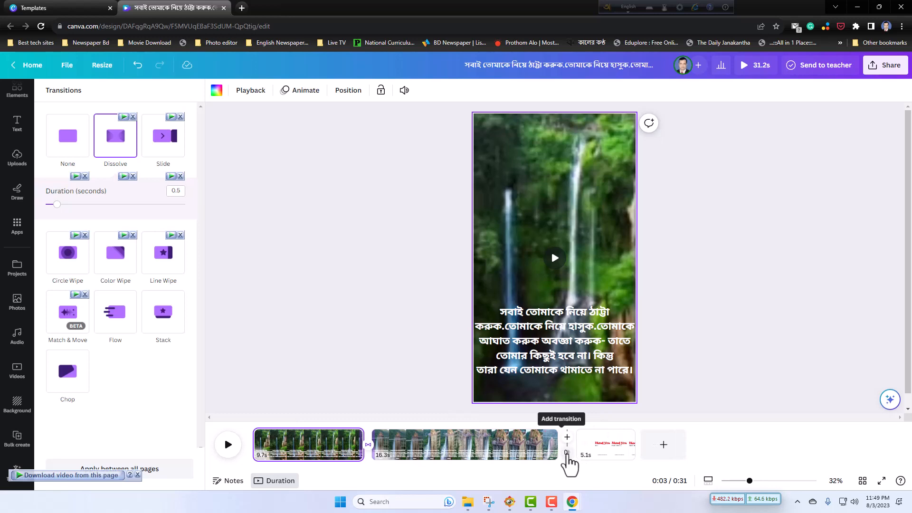
click(567, 454)
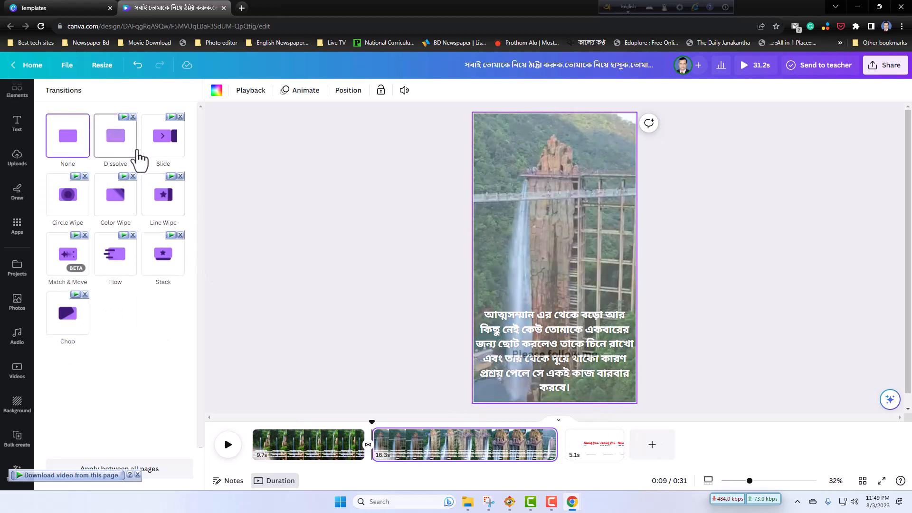
click(166, 158)
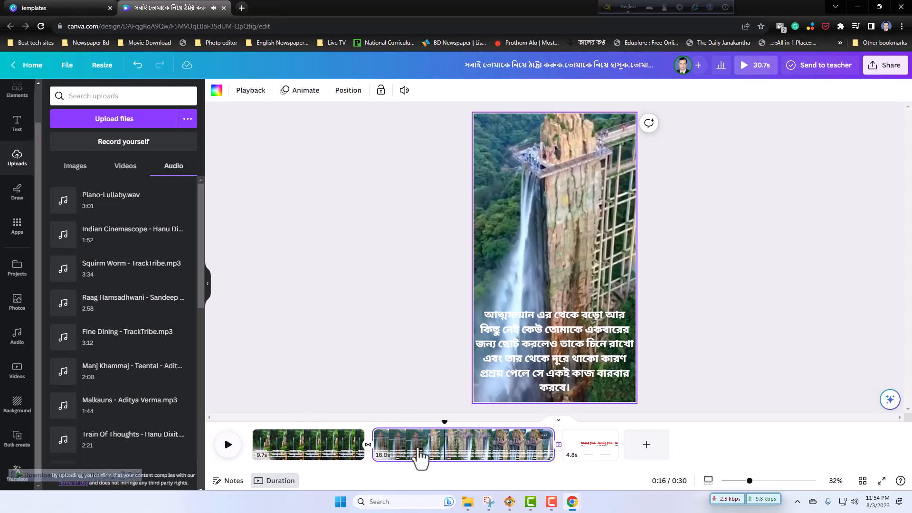
click(422, 449)
right_click(423, 448)
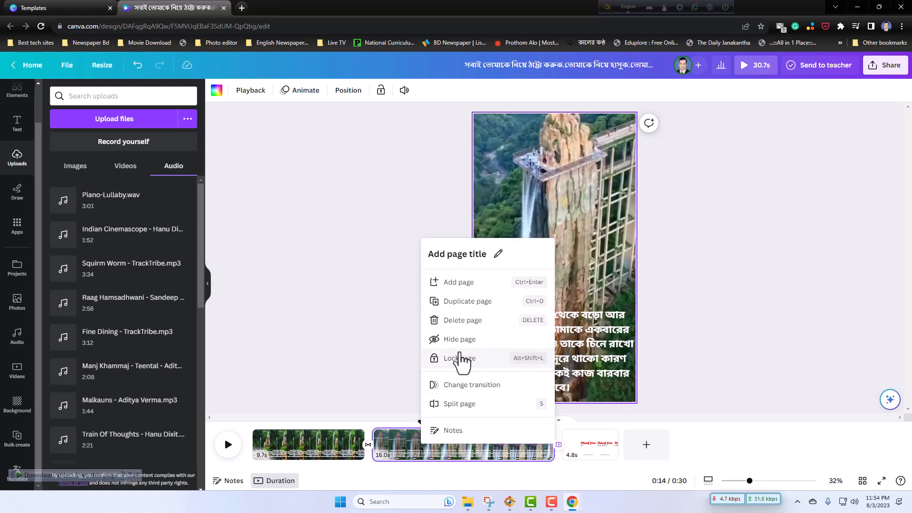
click(403, 451)
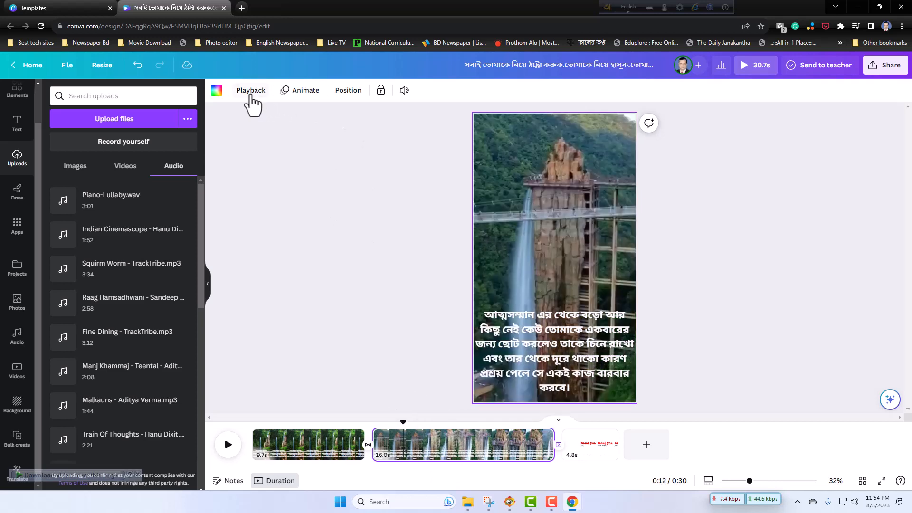
click(248, 95)
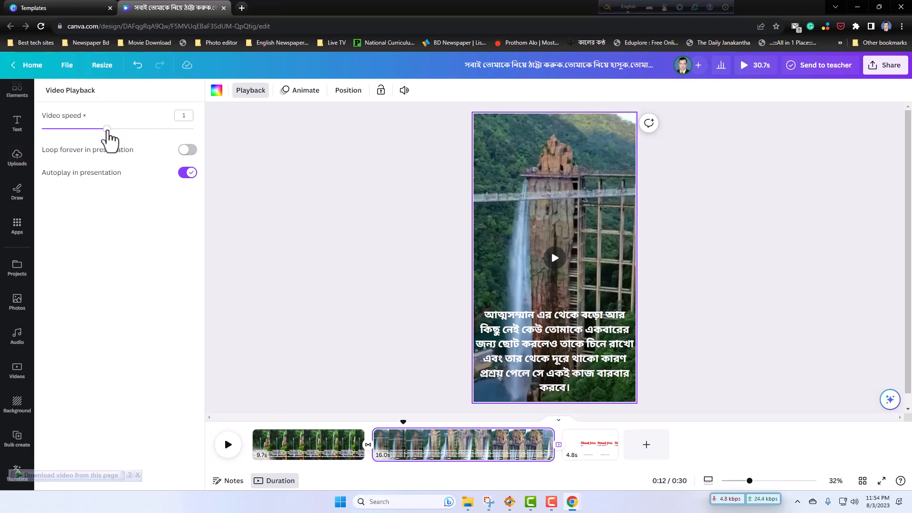
click(328, 180)
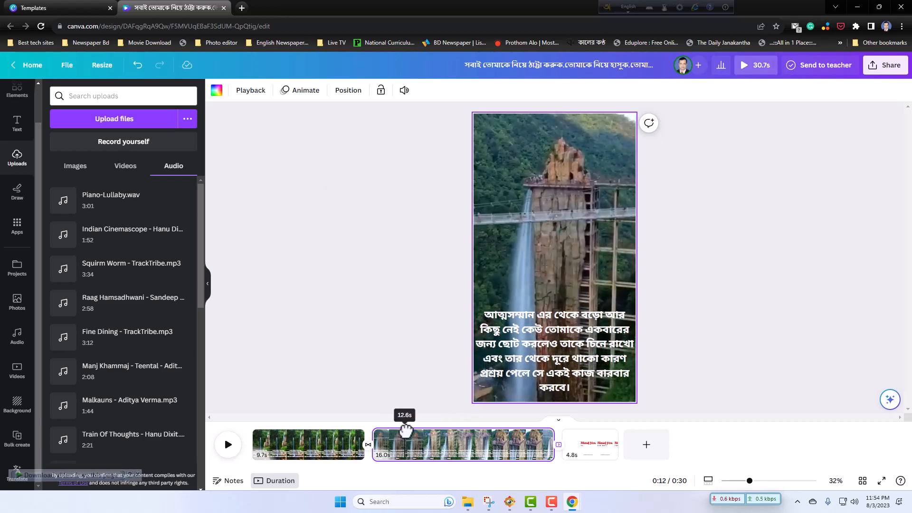
Step: Set the volume of all videos on the second page to 0
click(403, 91)
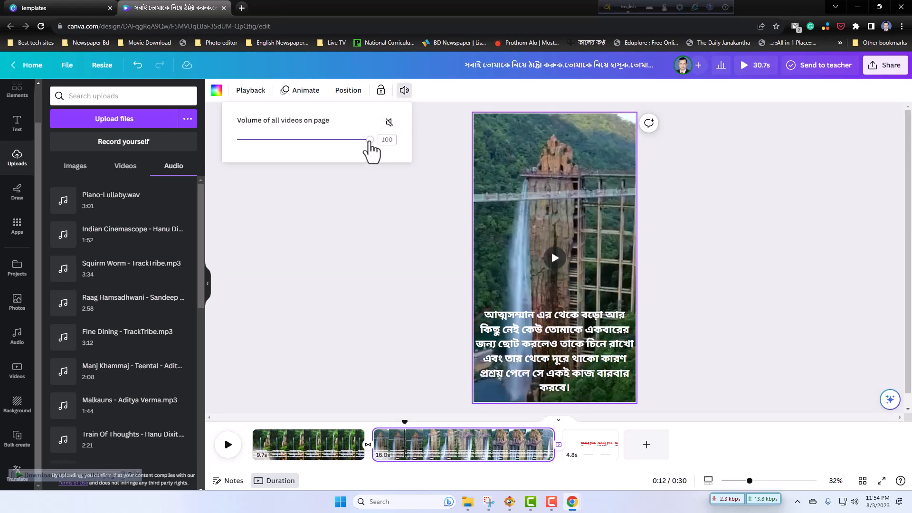
drag(370, 140, 237, 139)
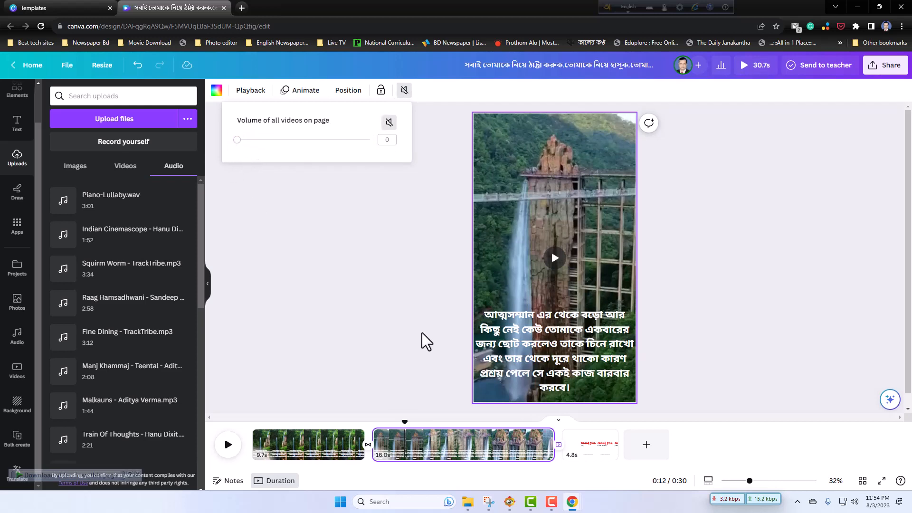
Step: Play the beginning of the second page to check its muted sound, and move the playhead back to the page's start
click(391, 422)
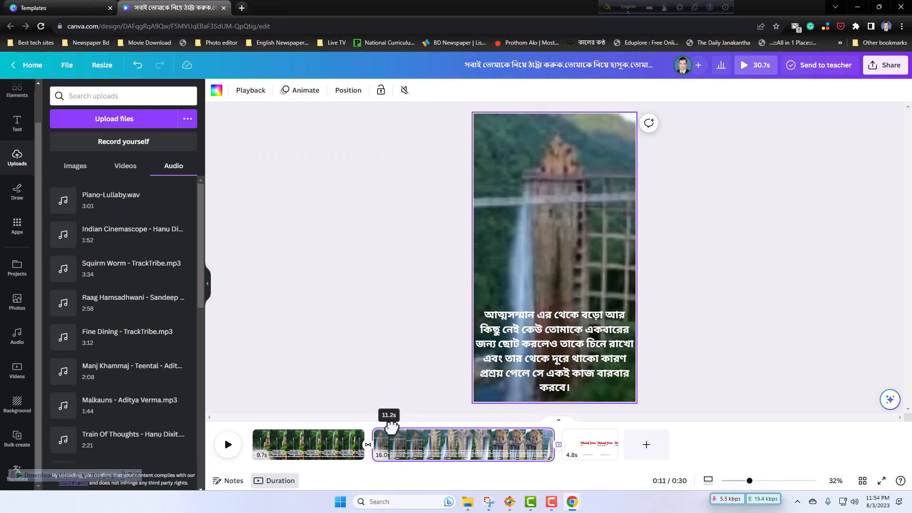
click(228, 444)
click(228, 445)
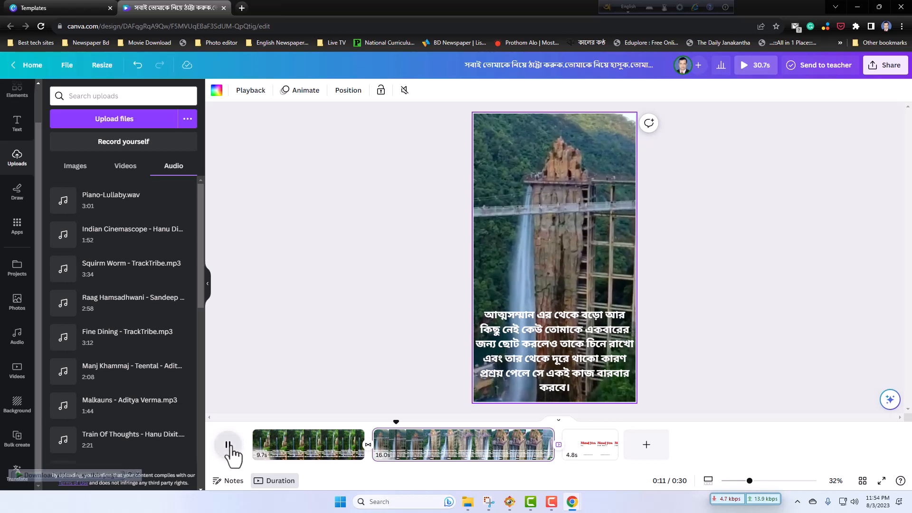
drag(393, 426, 380, 430)
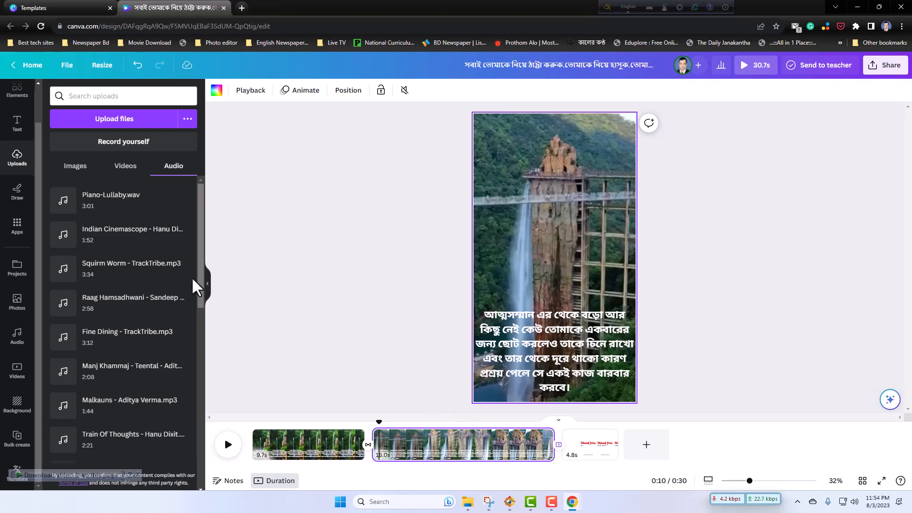
Step: Add the uploaded Piano-Lullaby.wav as background audio from the start of the video, play it and return to the beginning
drag(103, 209, 250, 458)
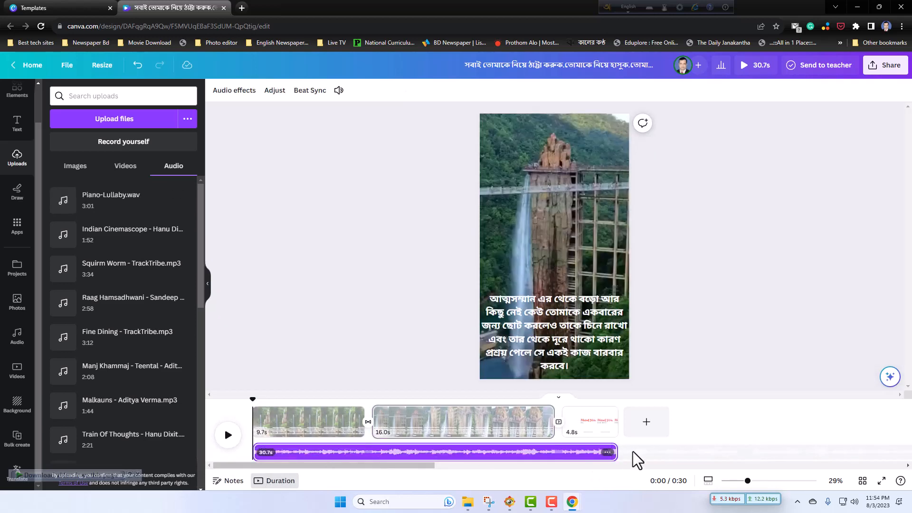
click(228, 434)
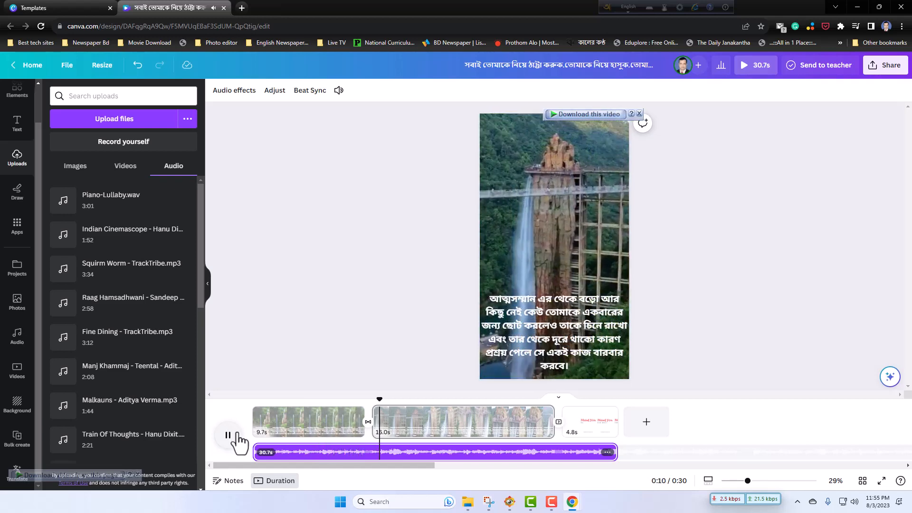
click(229, 434)
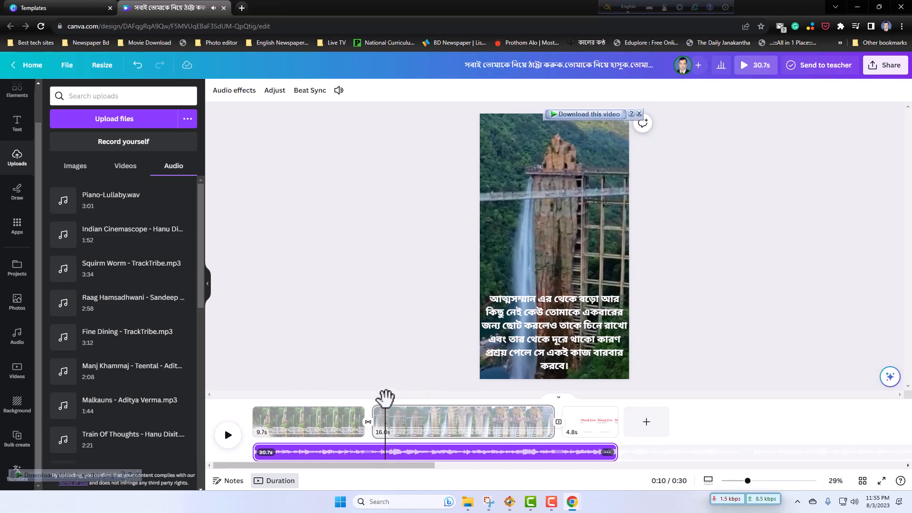
drag(385, 400, 253, 403)
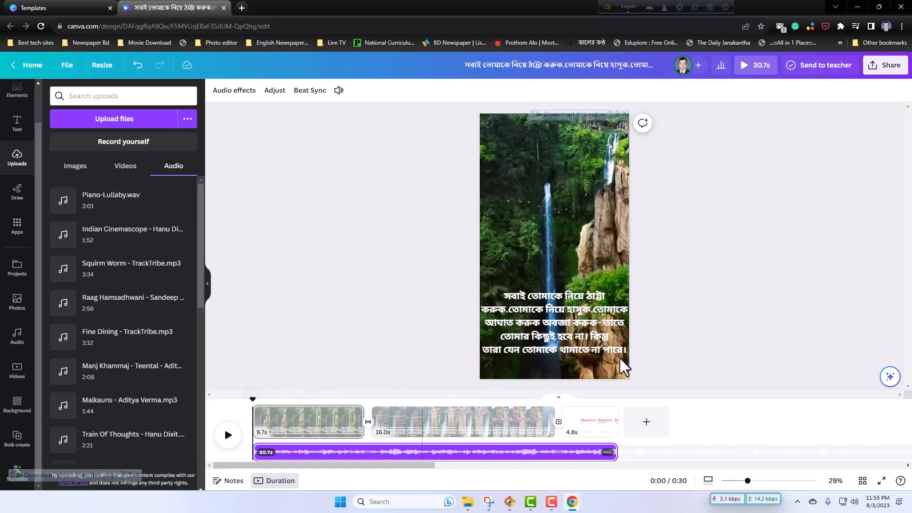
Step: Apply the Wipe text animation to the first page's Bengali quote and slow down its speed
click(564, 323)
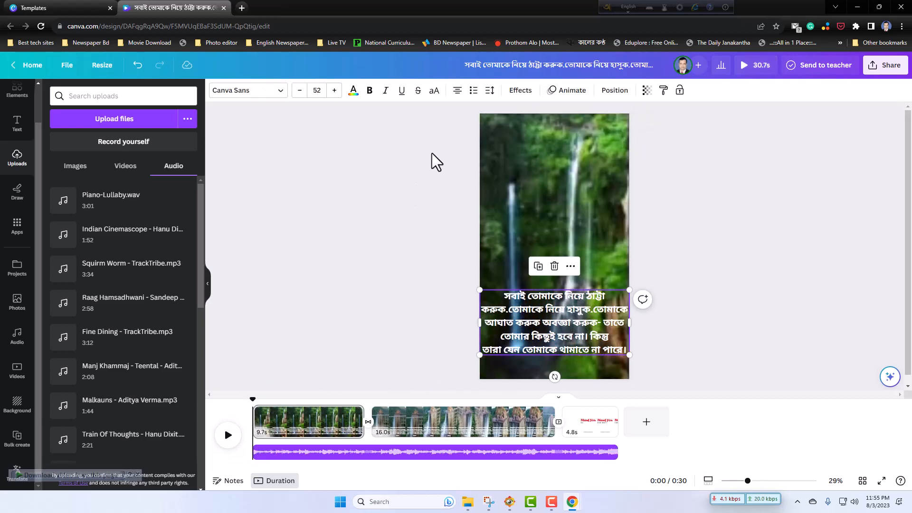
click(573, 91)
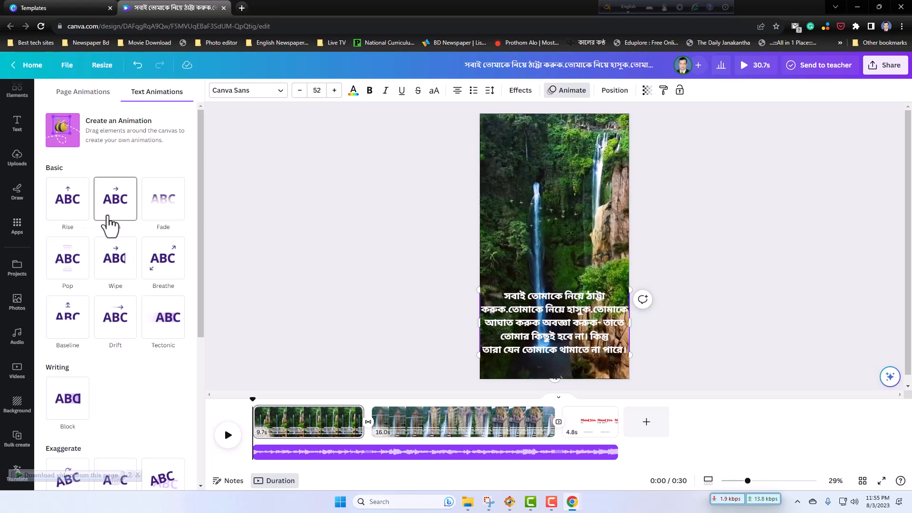
click(124, 276)
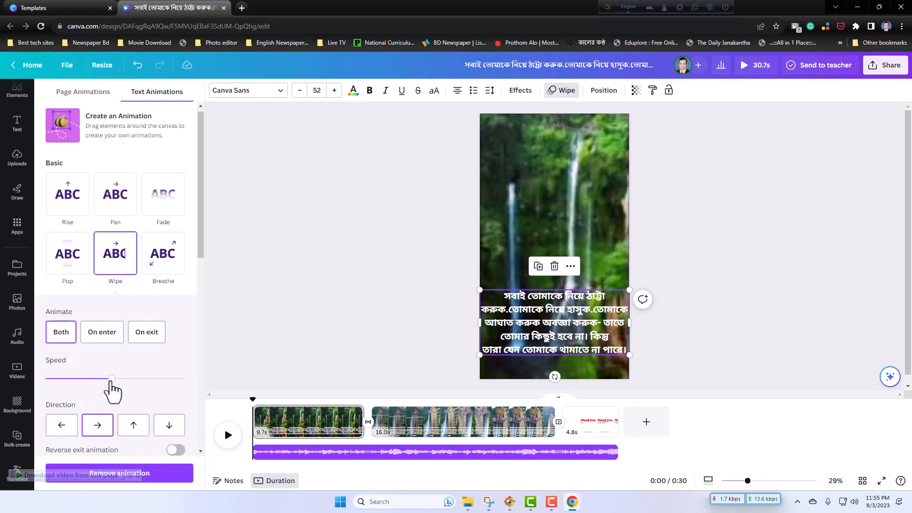
drag(112, 379, 70, 379)
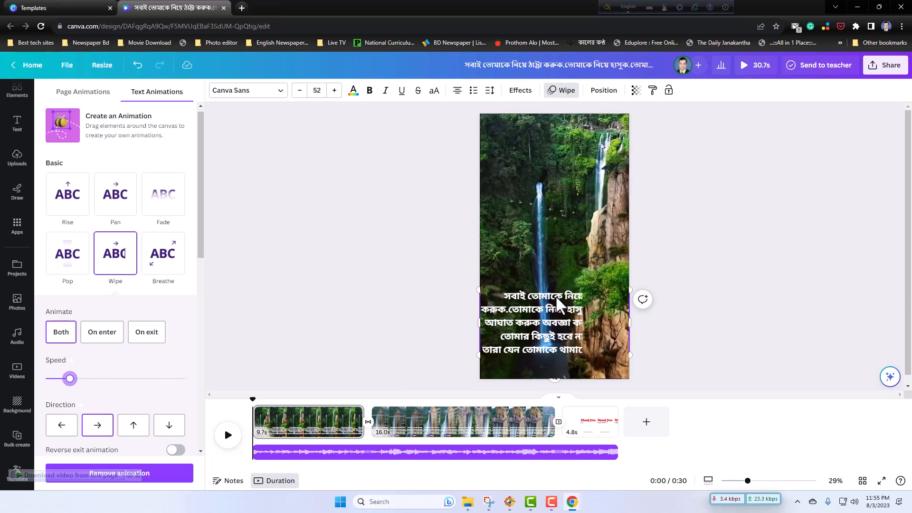
Step: Browse the text animations for the second page's quote, apply Fade at a slower speed and play the page
click(411, 430)
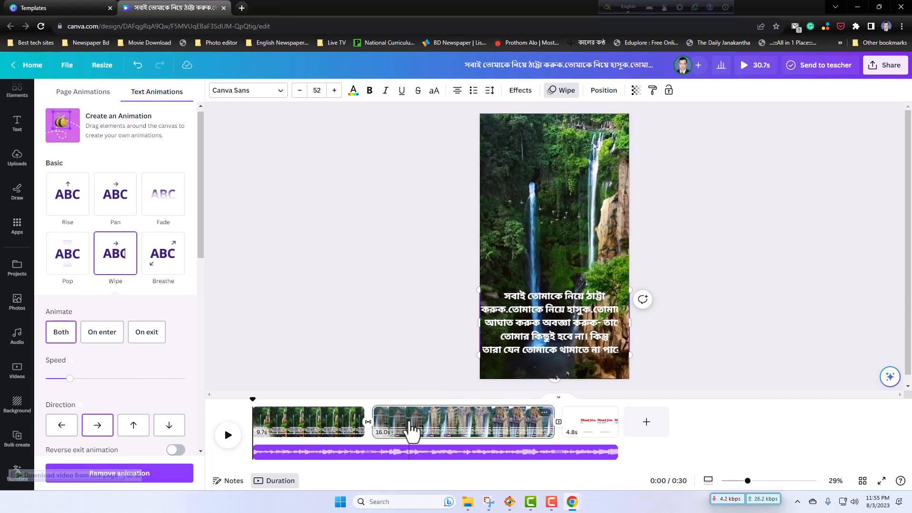
click(563, 324)
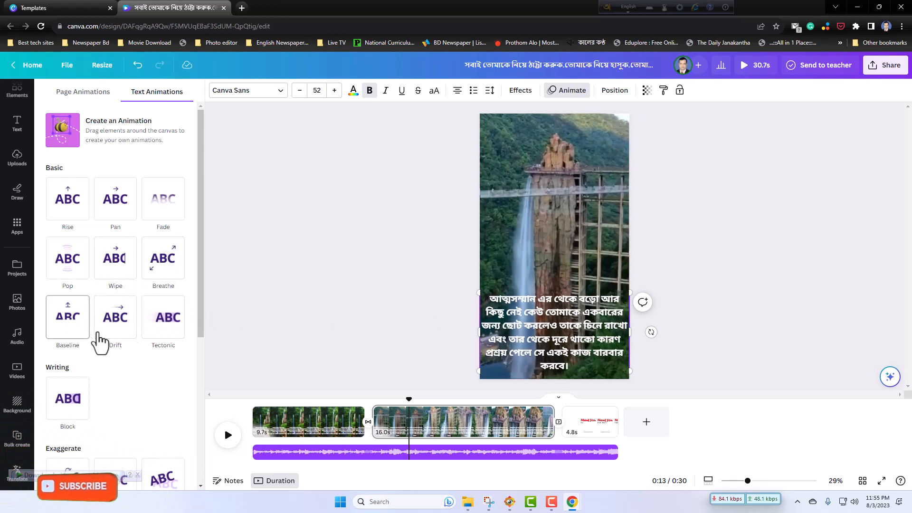
scroll(171, 340, down, 1)
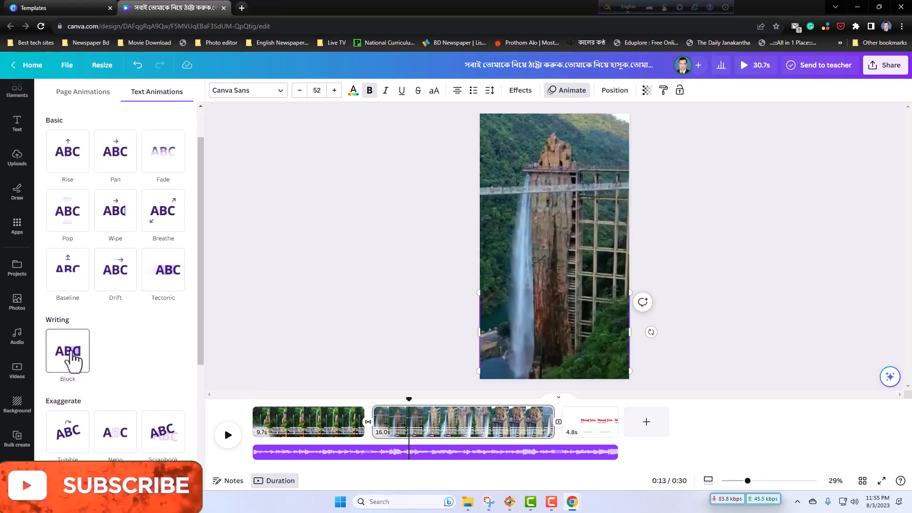
scroll(72, 361, down, 1)
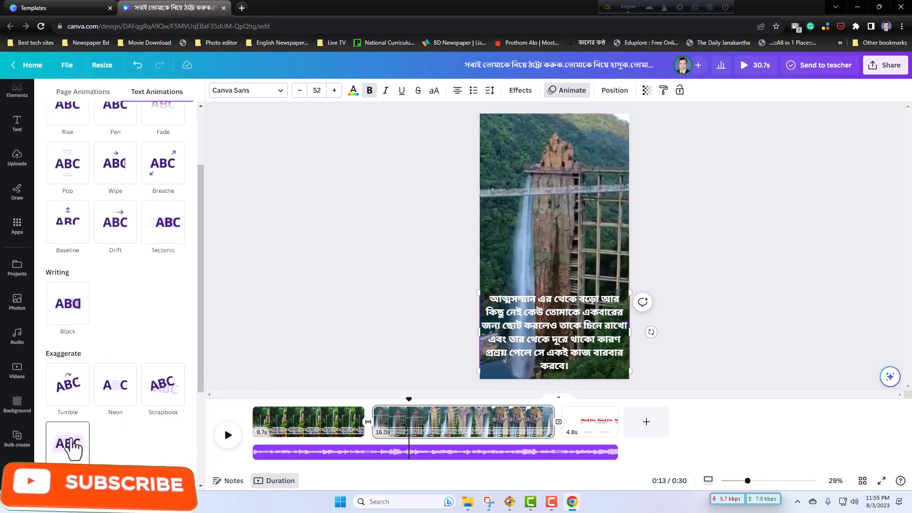
scroll(72, 447, down, 3)
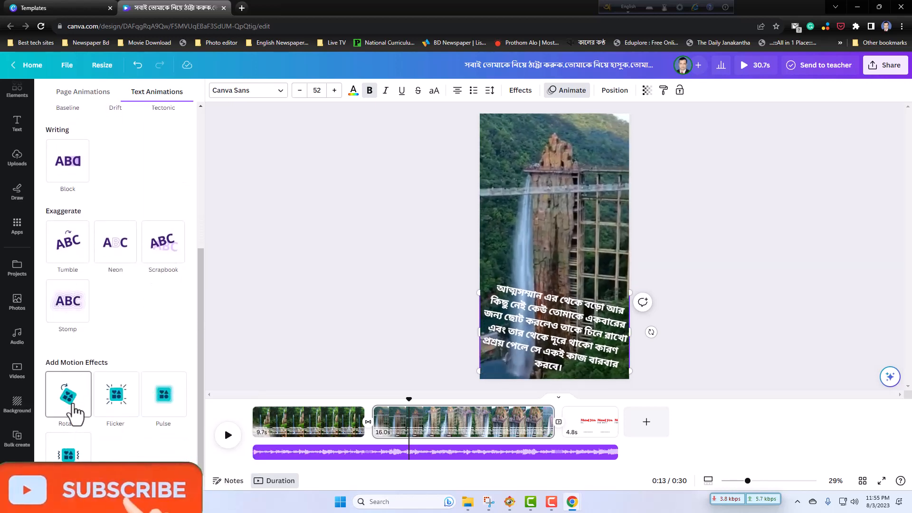
scroll(93, 383, up, 5)
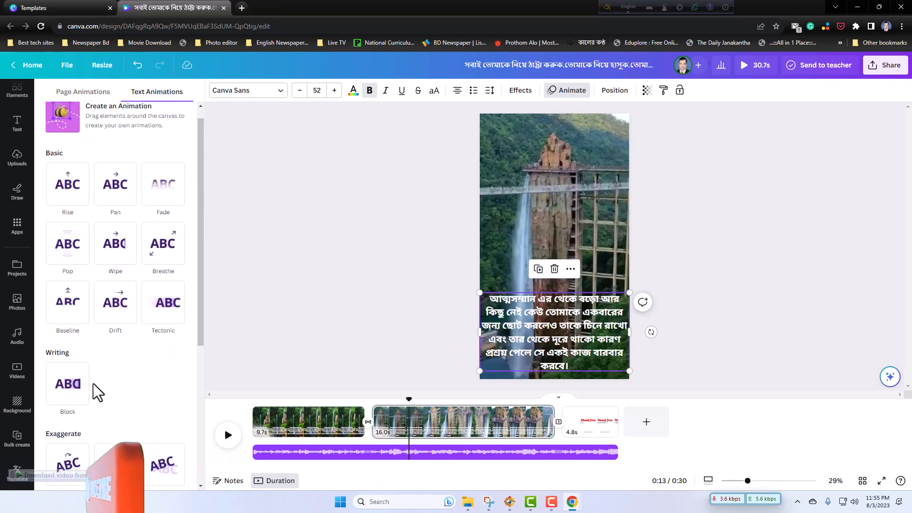
scroll(93, 383, up, 1)
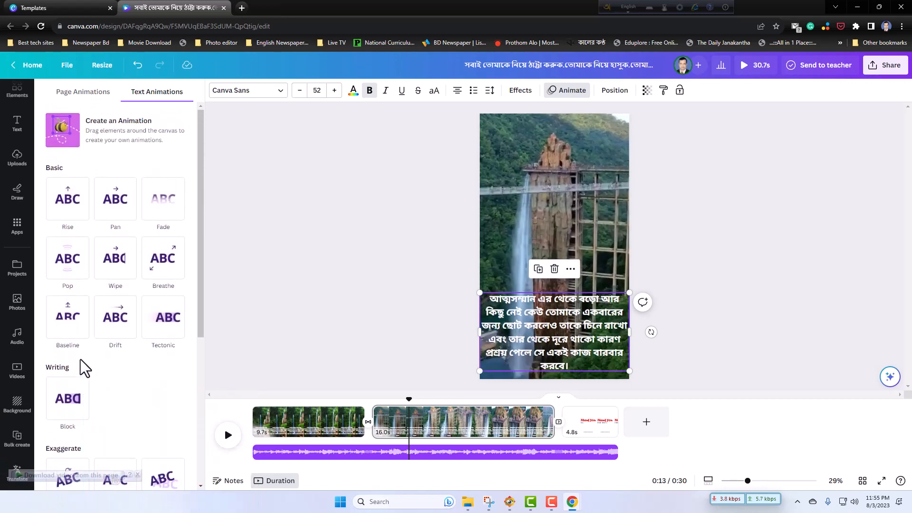
scroll(90, 380, down, 3)
scroll(91, 380, up, 3)
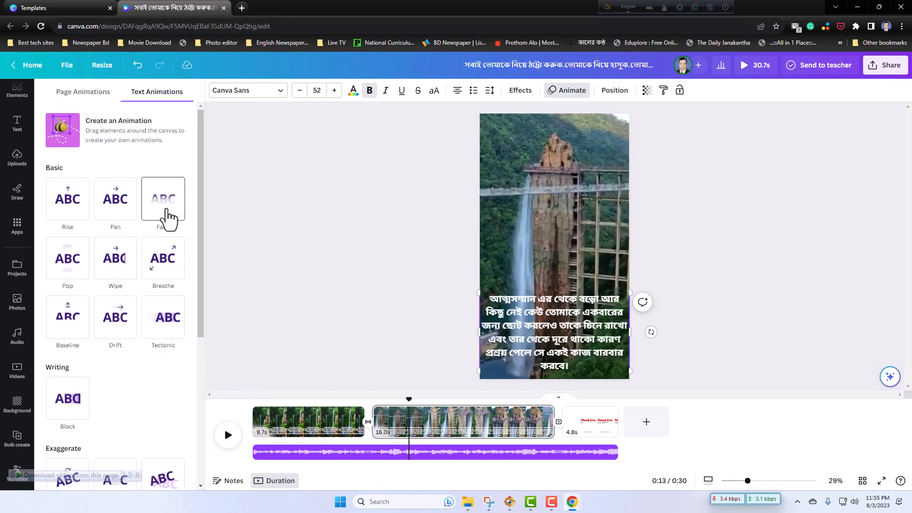
click(167, 219)
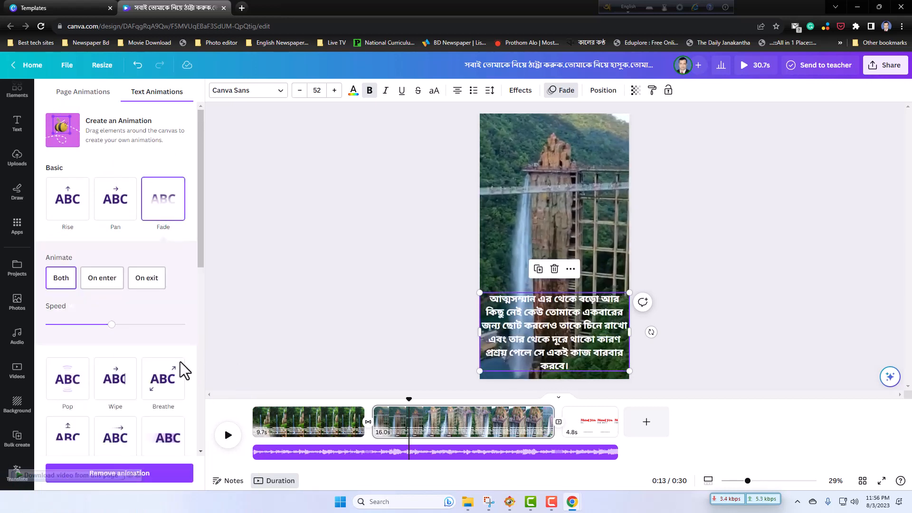
drag(111, 325, 75, 327)
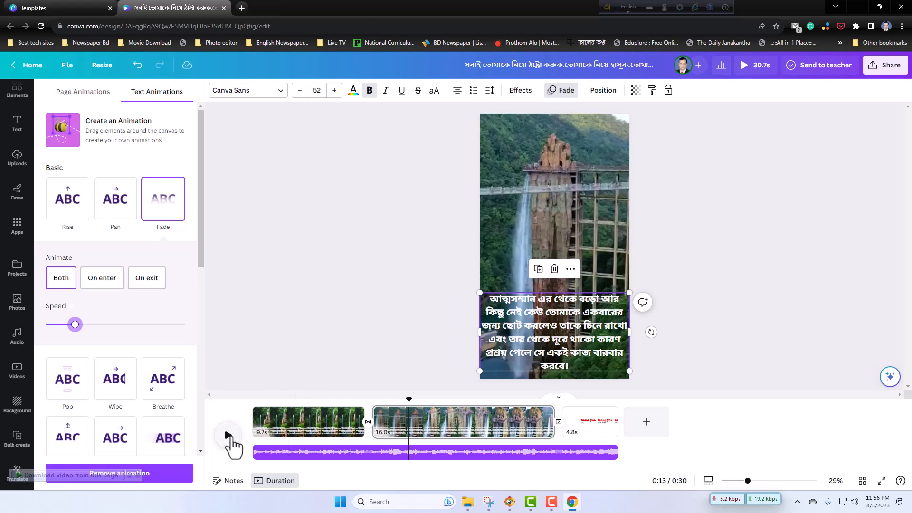
click(228, 435)
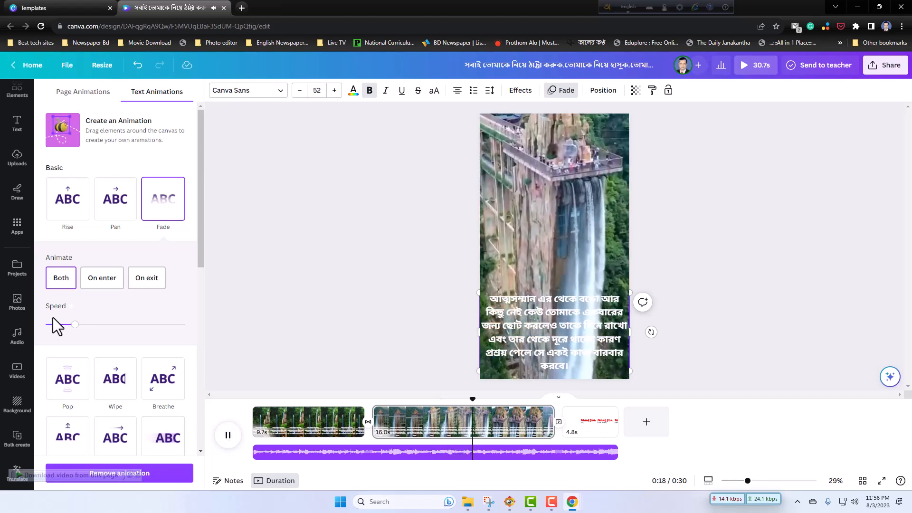
click(228, 435)
Step: Return the playhead to the start of the video and lengthen the first page to 10.0 seconds
drag(499, 400, 249, 409)
click(246, 410)
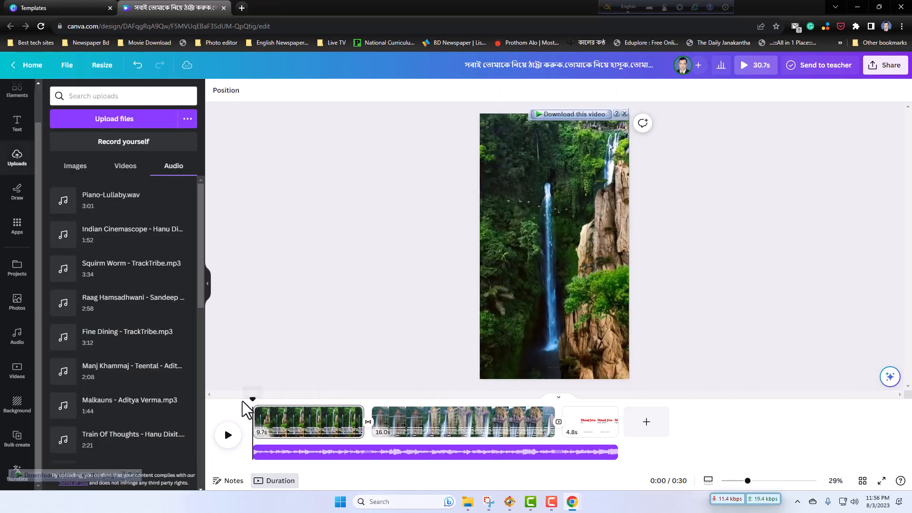
drag(364, 418, 368, 413)
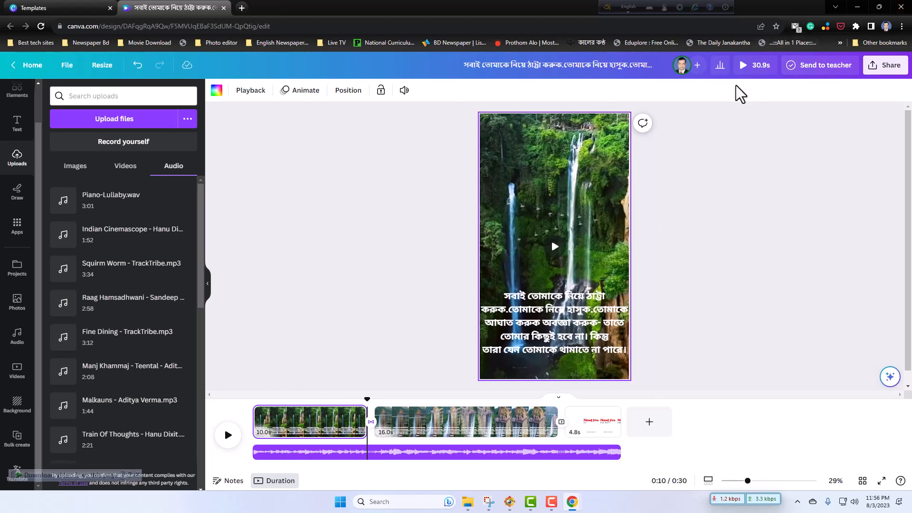
Step: Record an about 11.6-second voice clip on the first page with the default microphone, and save it into the design
click(137, 144)
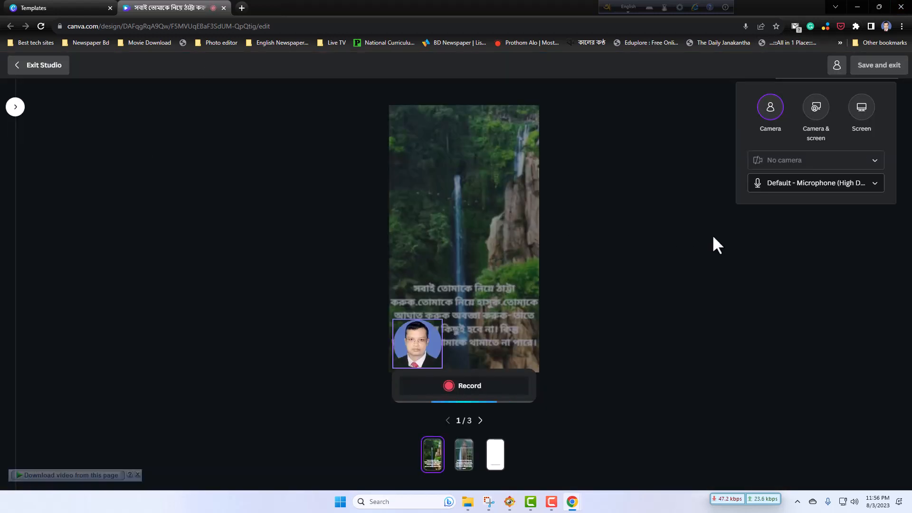
click(873, 194)
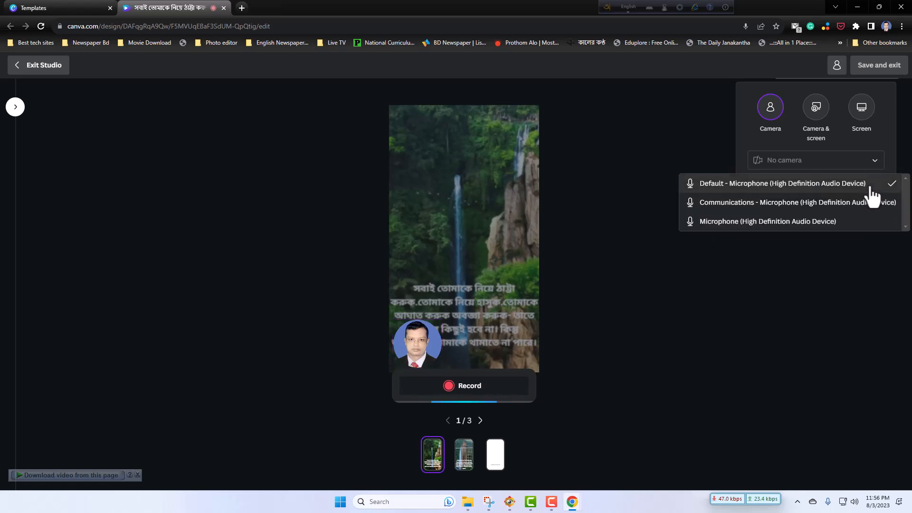
click(830, 269)
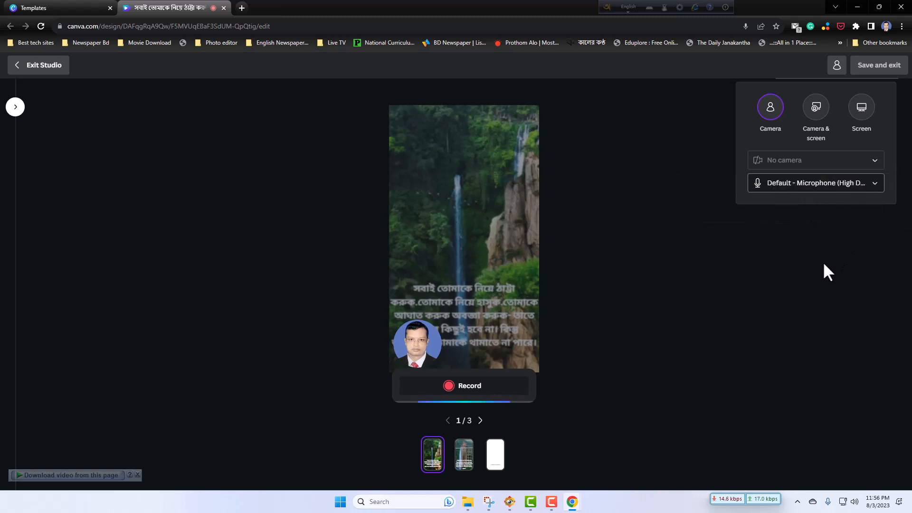
click(470, 387)
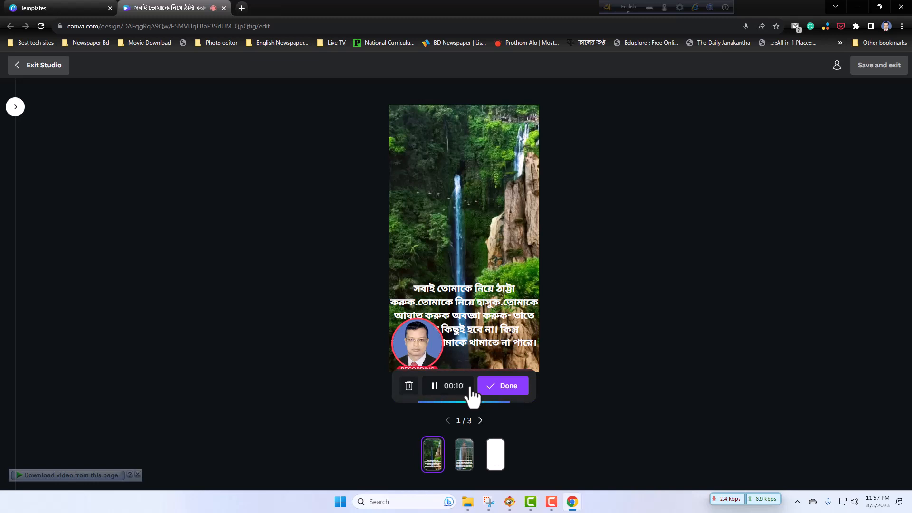
click(507, 387)
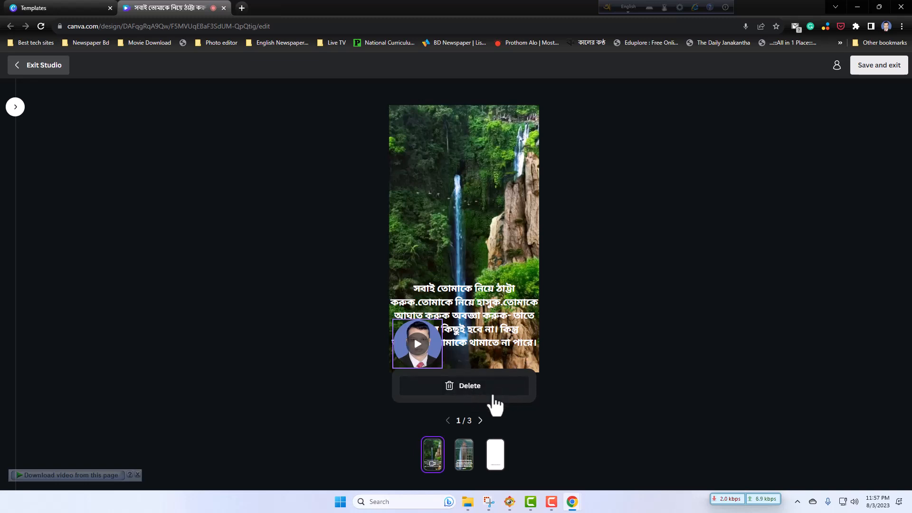
click(883, 68)
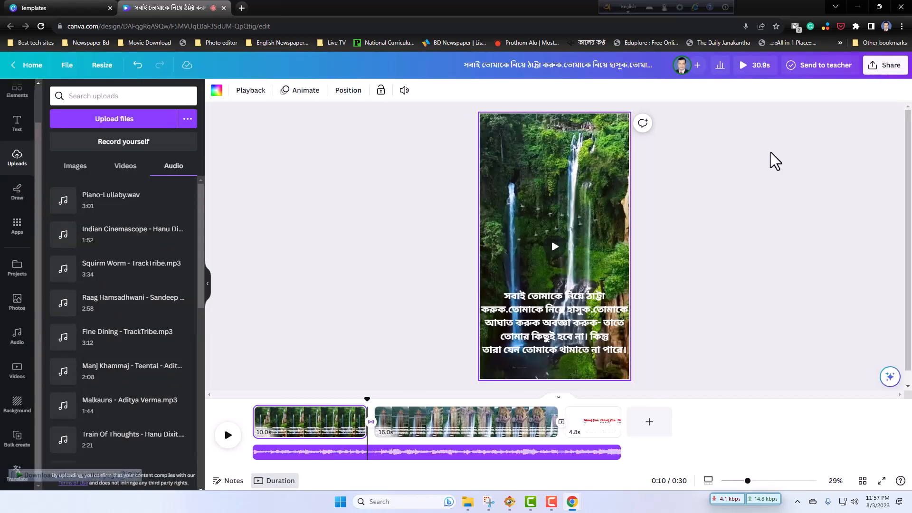
Step: Play the first page from the beginning to check the recording with the music, and replay its last seconds
drag(365, 401, 252, 404)
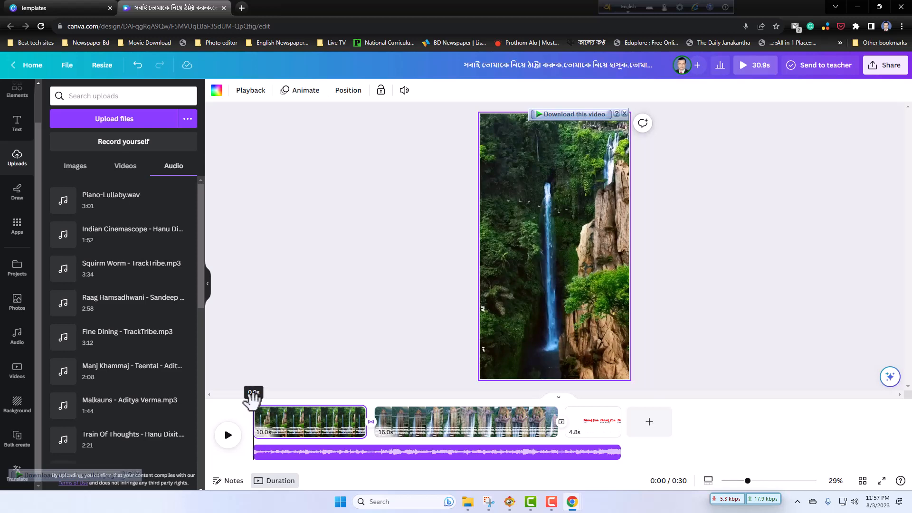
click(228, 434)
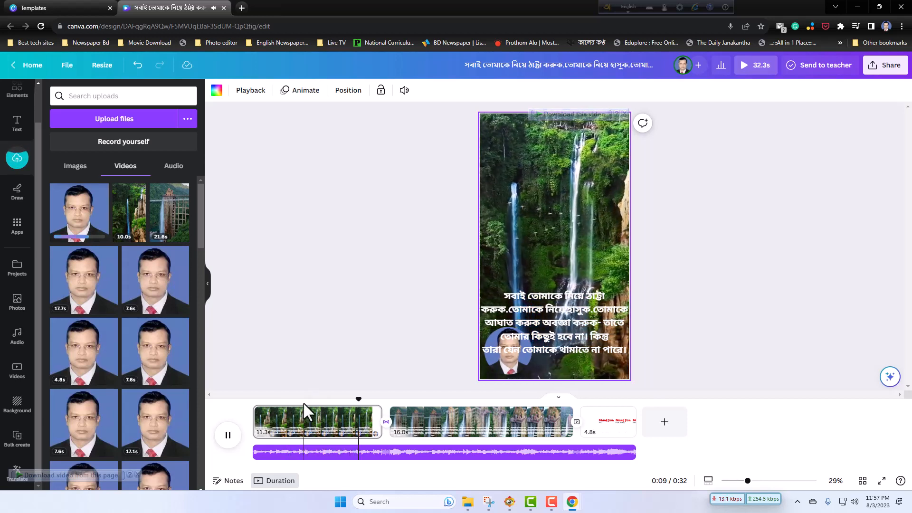
click(228, 435)
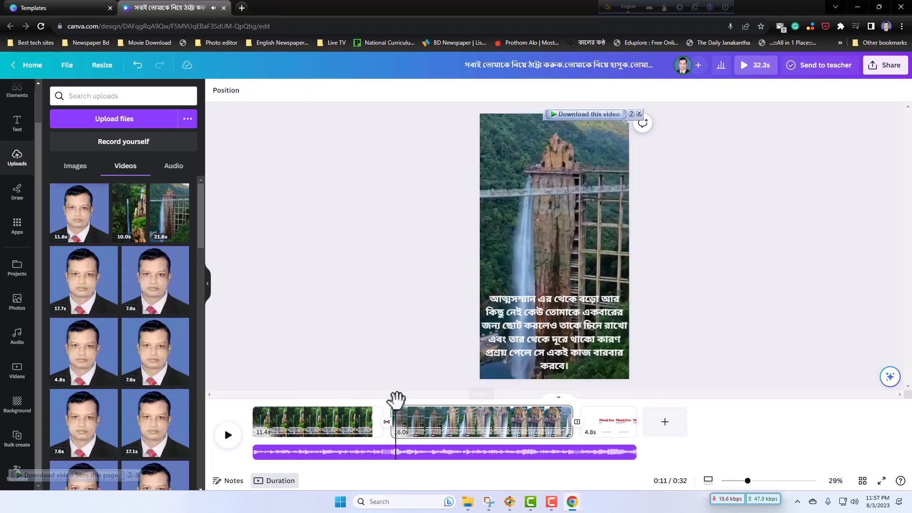
drag(395, 398, 358, 408)
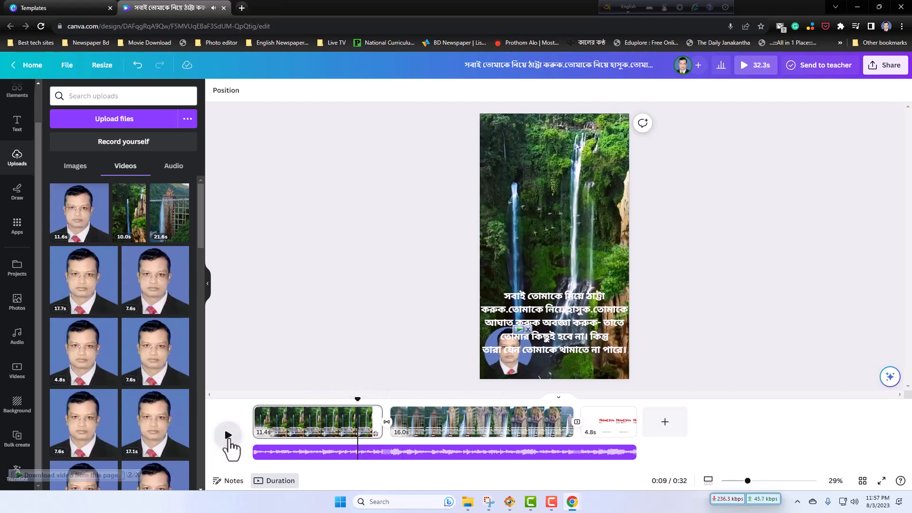
click(228, 435)
click(228, 436)
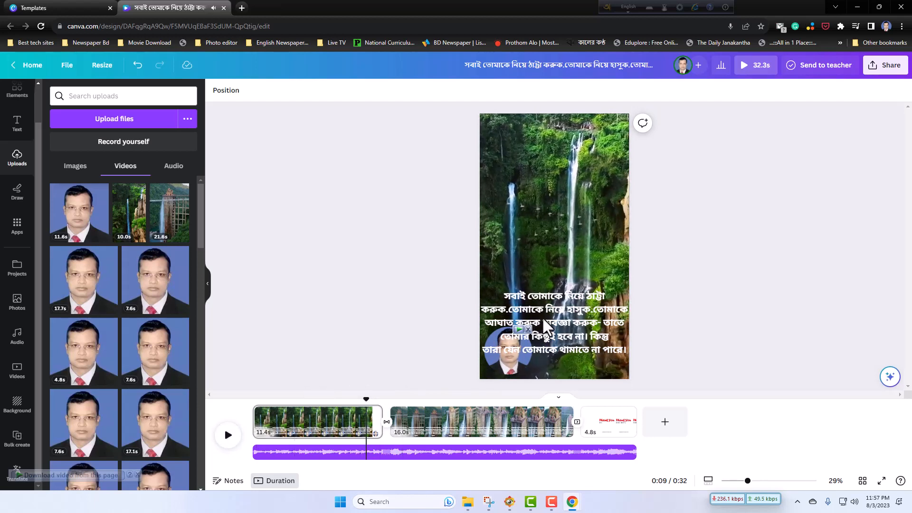
Step: Delete the recorded clip together with its round frame from the first page
click(505, 363)
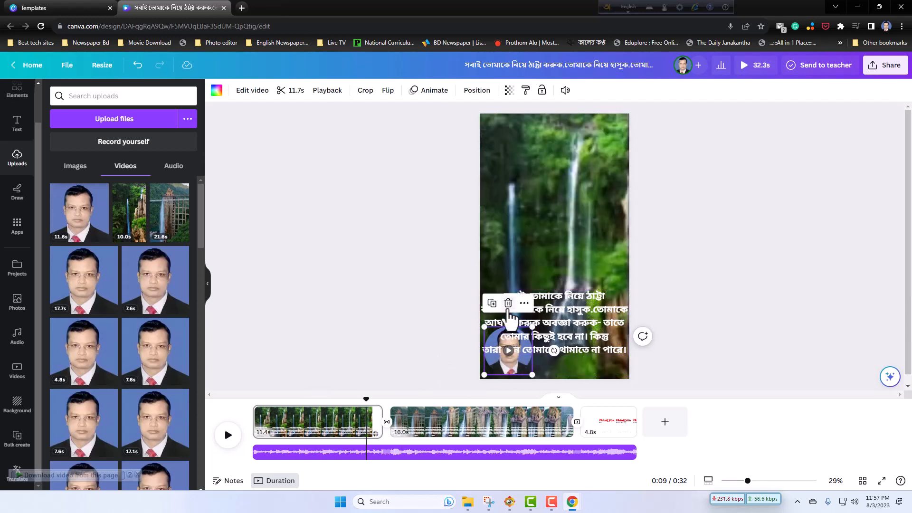
click(508, 305)
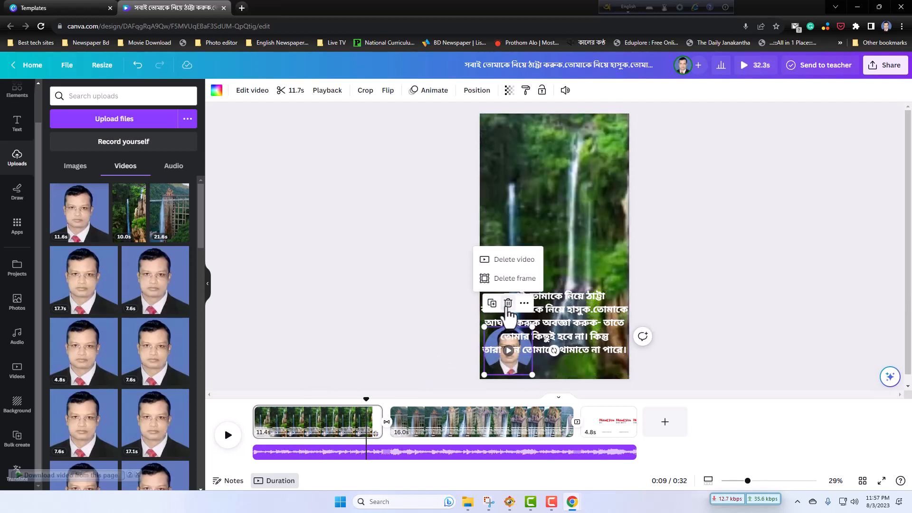
click(519, 269)
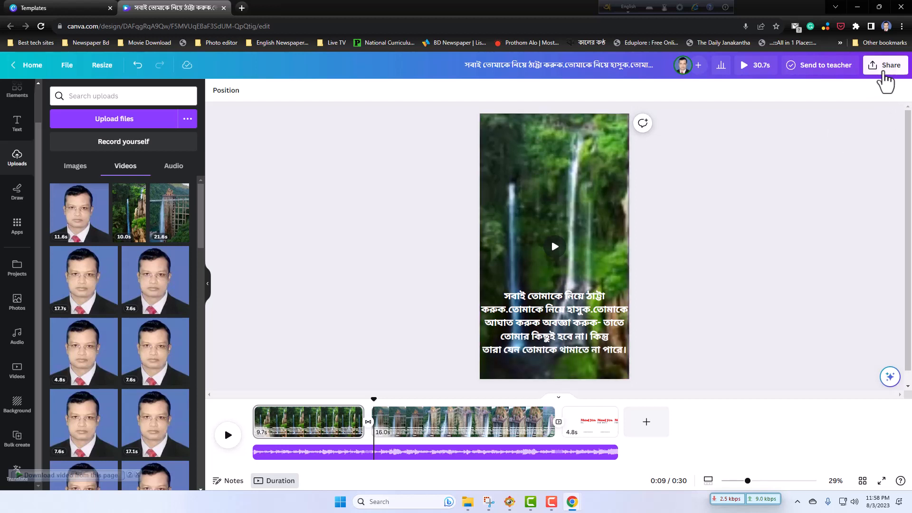
Step: Set up the design's download as an MP4 Video at 1080p (HD) quality with all pages included
click(890, 72)
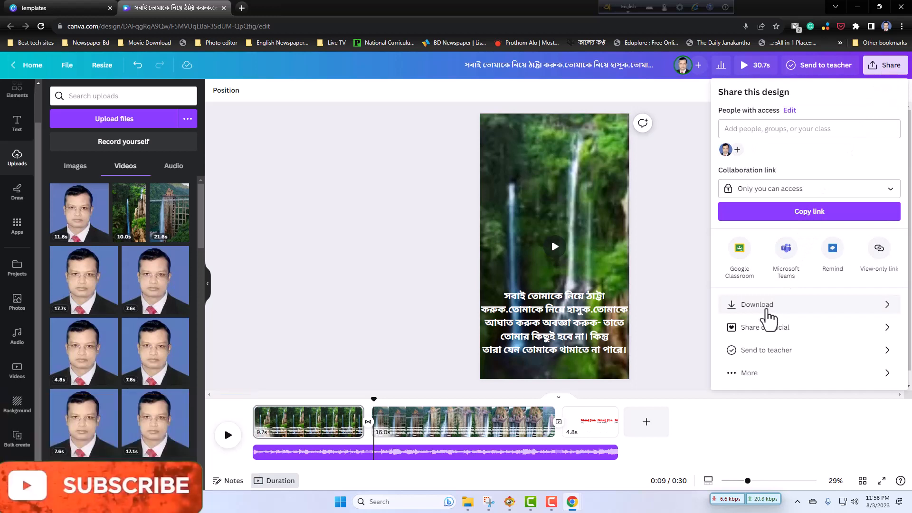
click(767, 308)
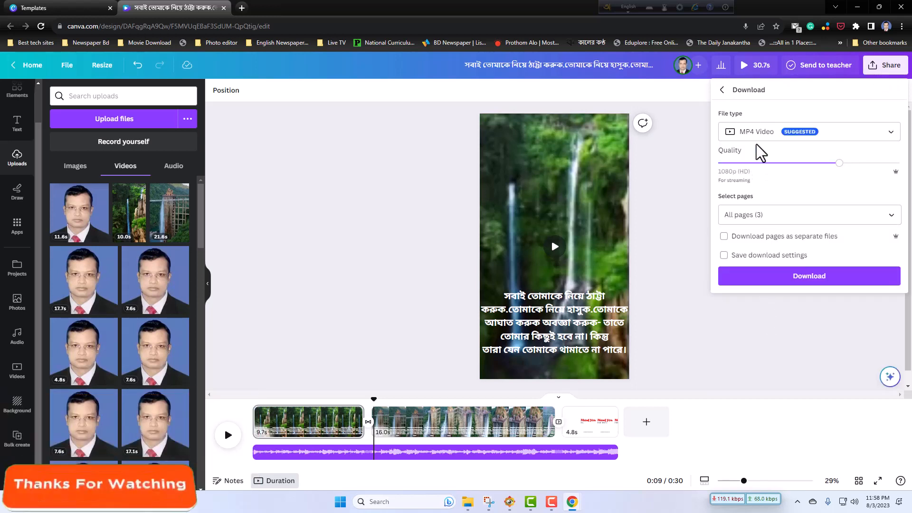
click(871, 136)
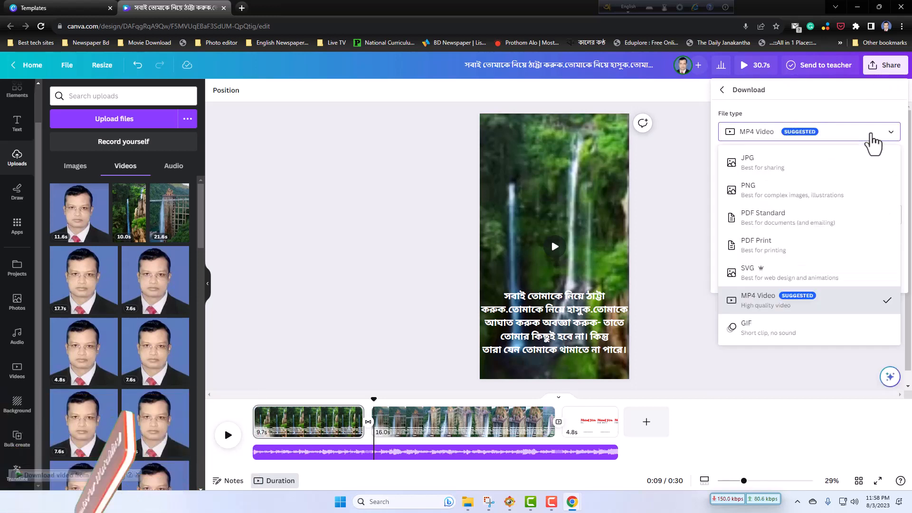
click(774, 304)
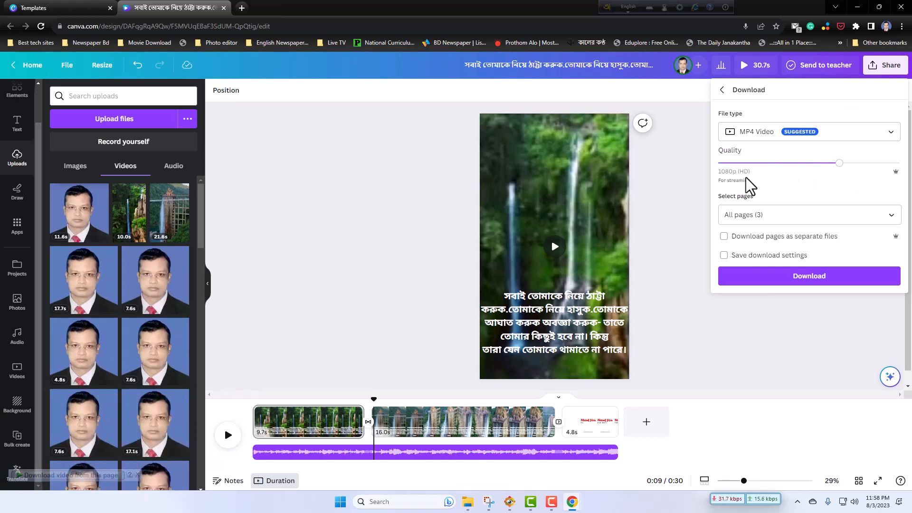
mouse_move(839, 163)
mouse_down()
mouse_move(899, 163)
mouse_move(850, 168)
mouse_up()
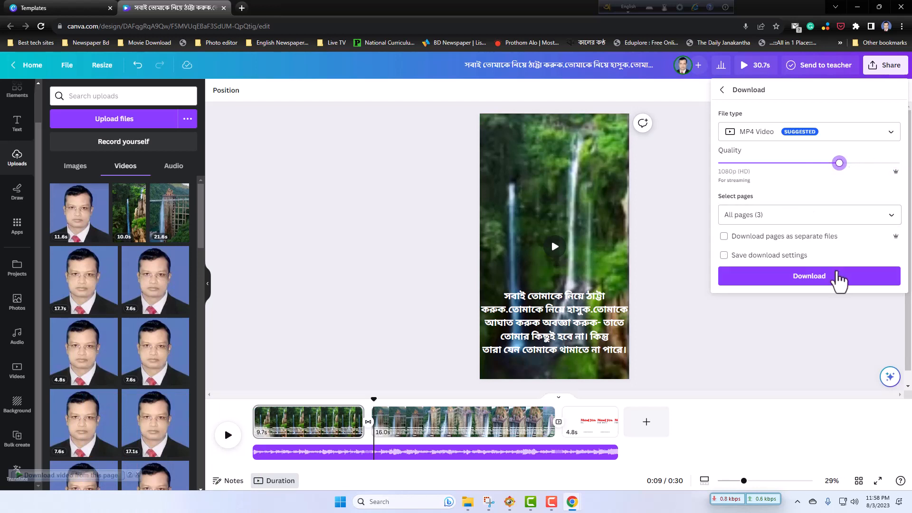
click(838, 277)
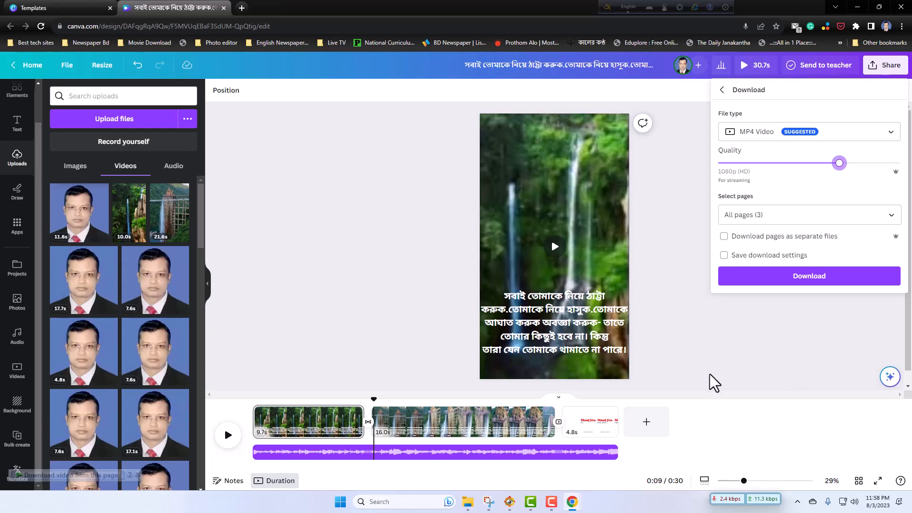
click(552, 503)
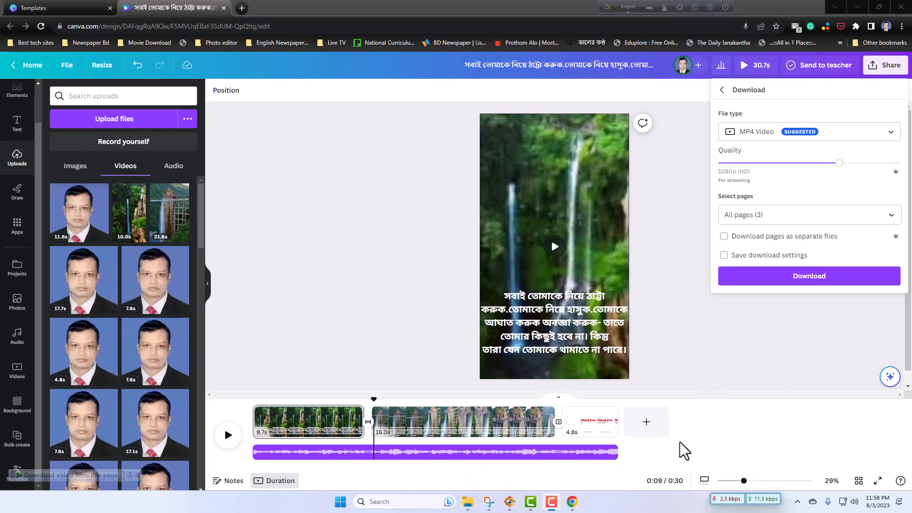